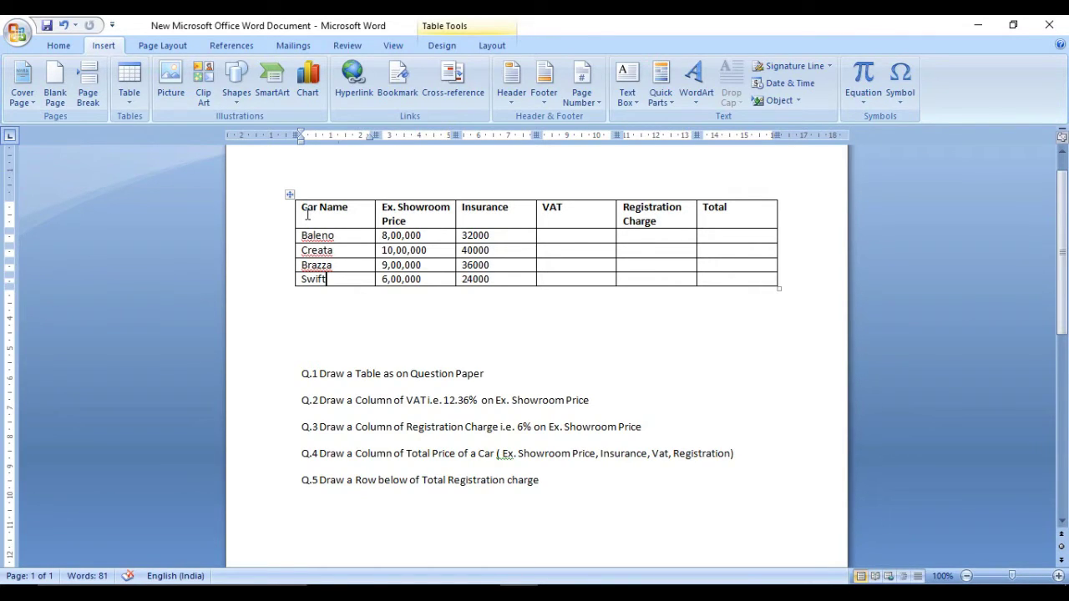
{"action": "left_click_drag", "start_coordinate": [299, 235], "coordinate": [335, 292]}
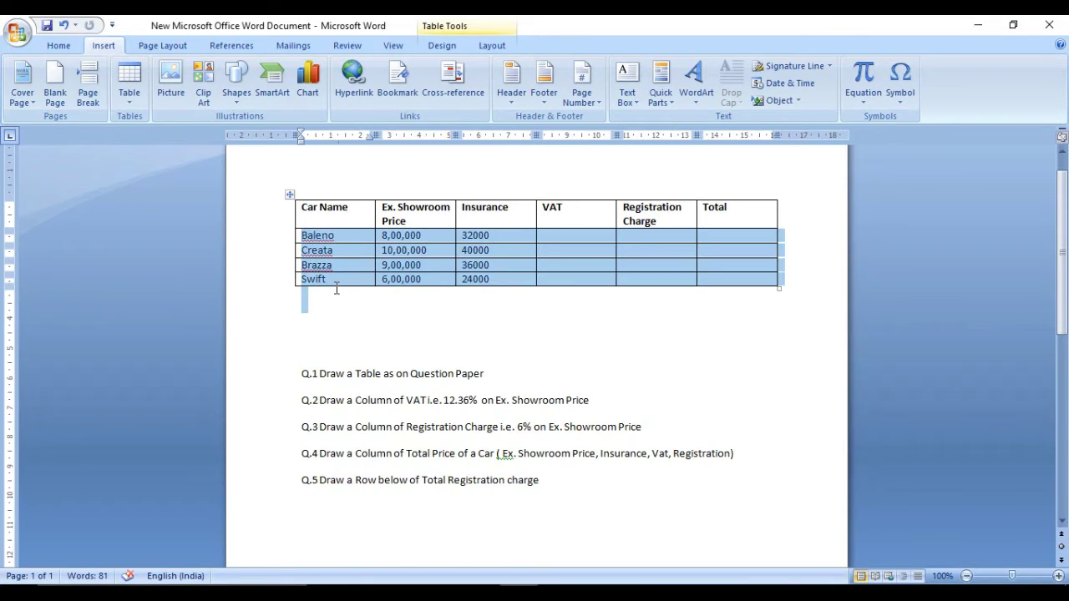
{"action": "left_click", "coordinate": [337, 291]}
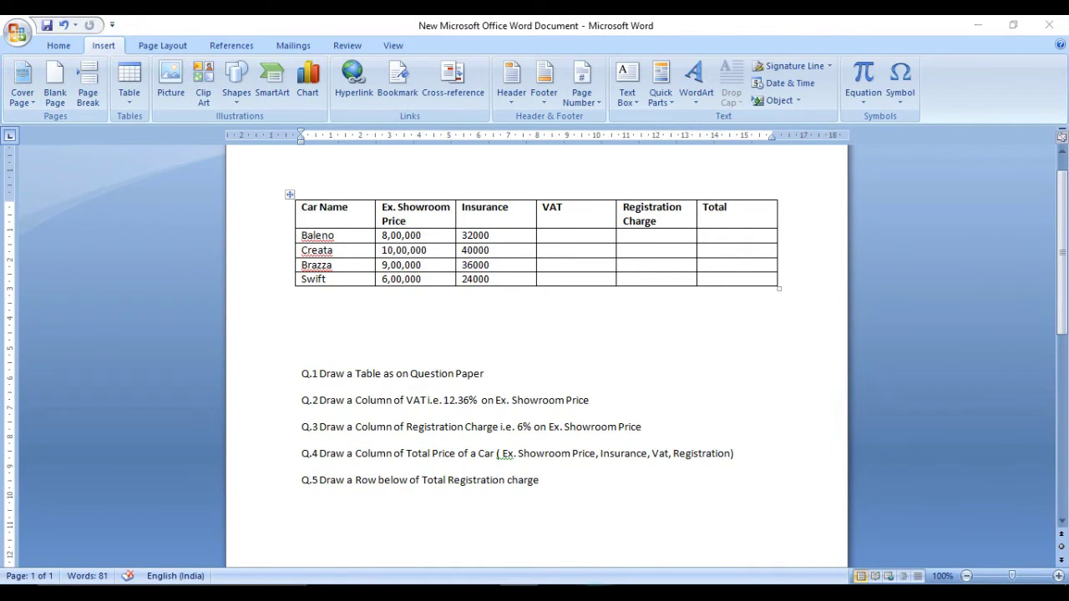
Switch to the blank Sheet5 in Excel and enter the heading "Car Name" in cell A5
{"action": "left_click", "coordinate": [595, 586]}
{"action": "left_click", "coordinate": [55, 235]}
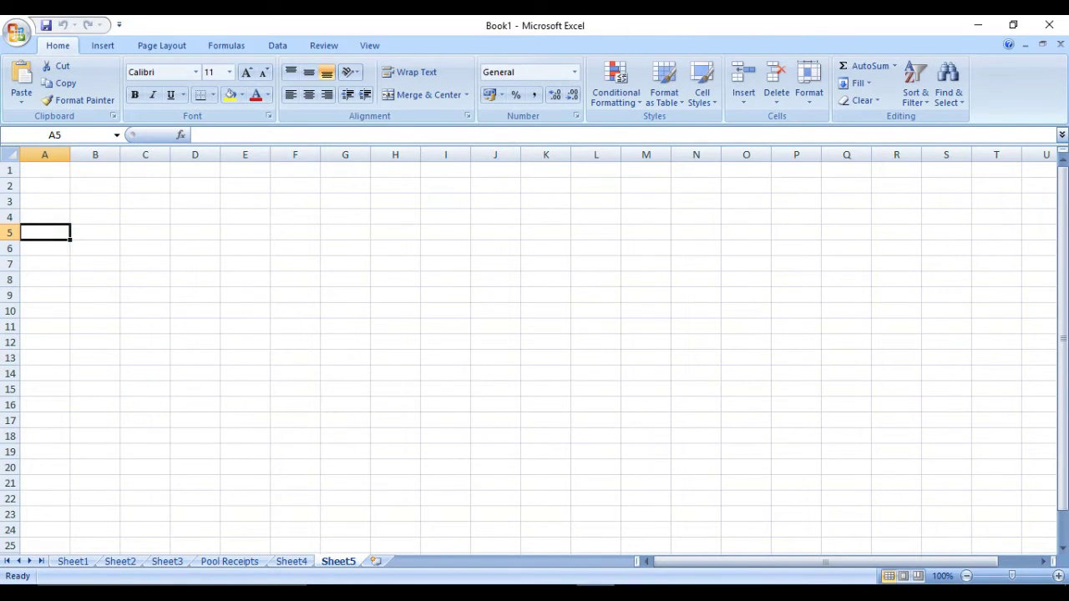
{"action": "left_click", "coordinate": [596, 586]}
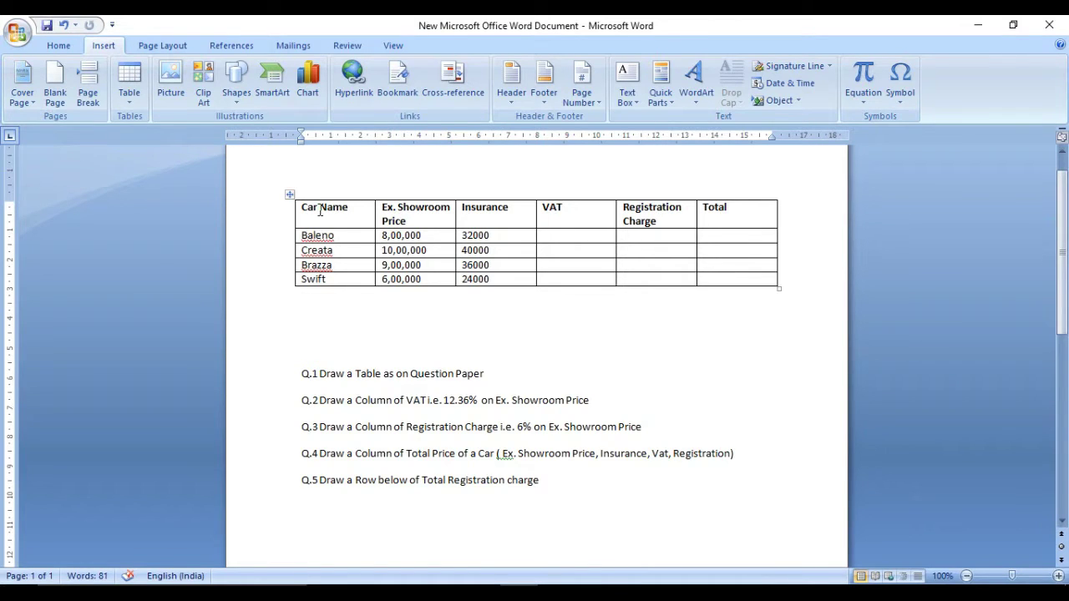
{"action": "left_click", "coordinate": [590, 585]}
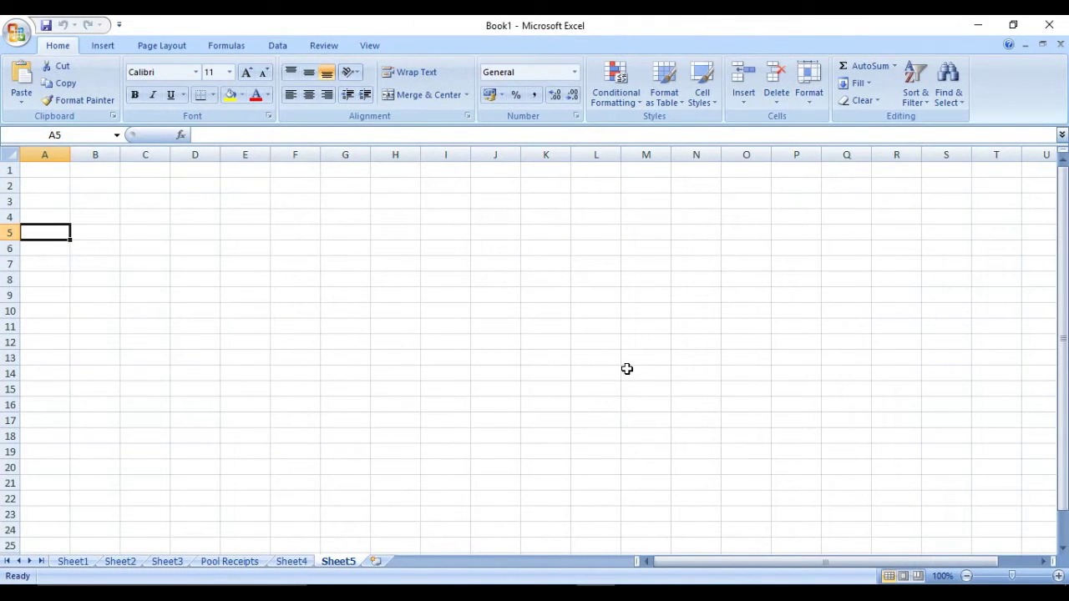
{"action": "type", "text": "Car Name"}
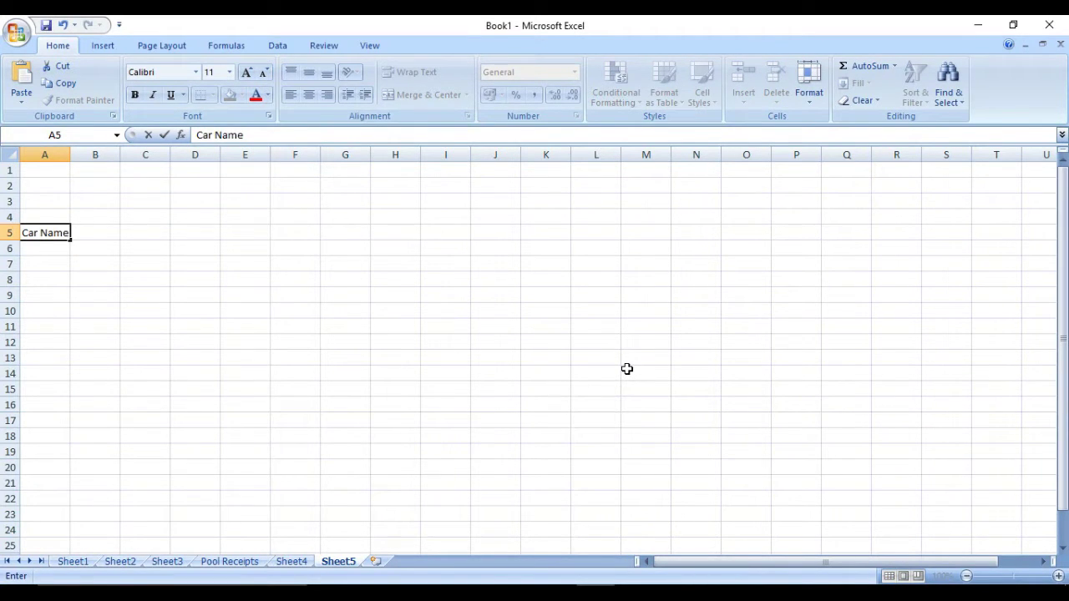
{"action": "key", "text": "Tab"}
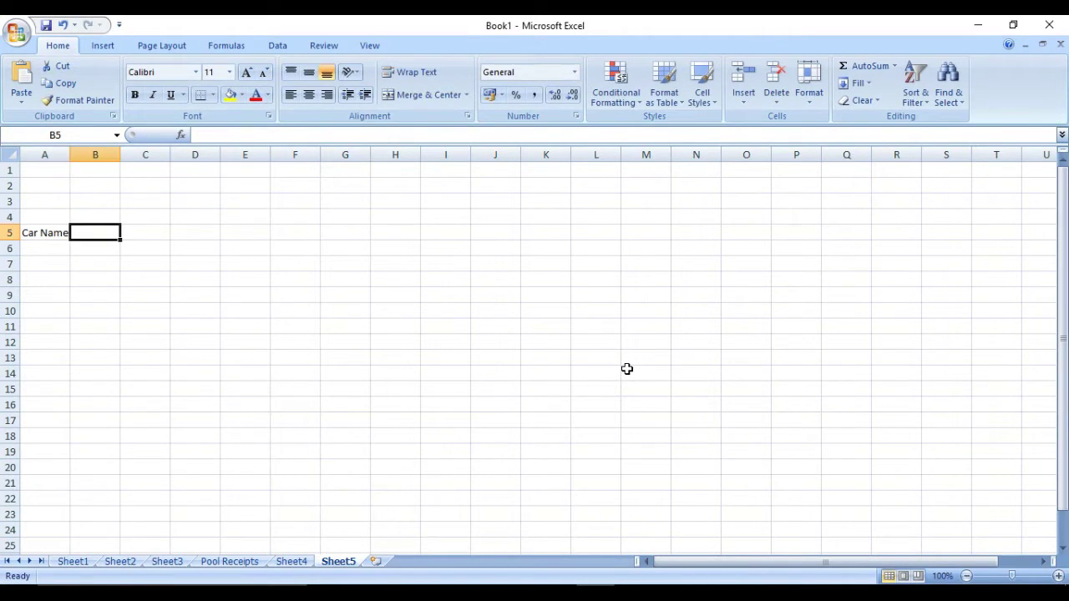
Enter the heading "Ex. Showroom Price" in cell B5
{"action": "type", "text": "E"}
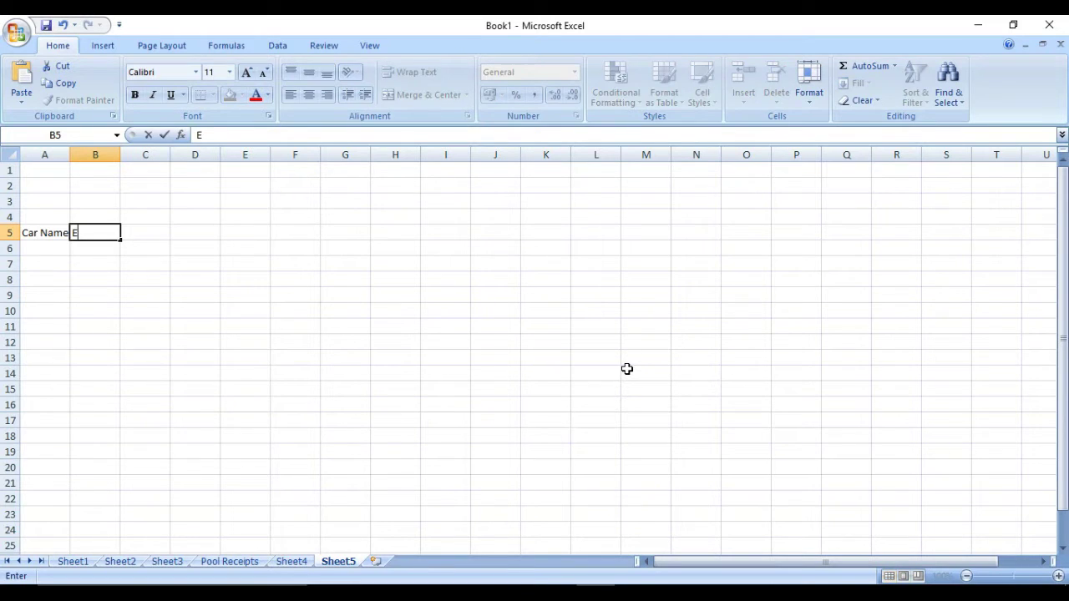
{"action": "type", "text": "x. Showro"}
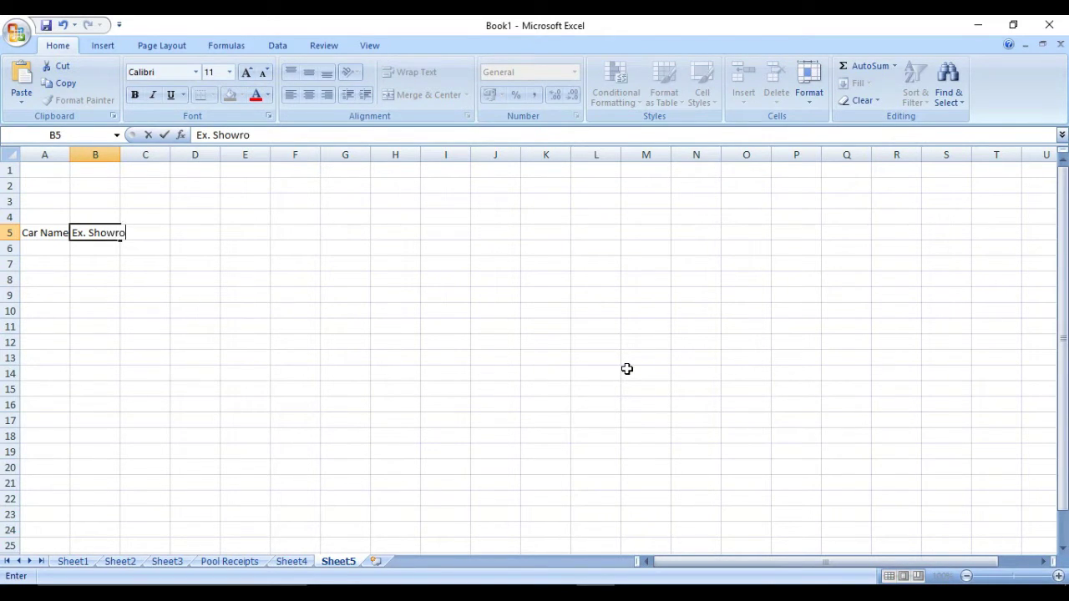
{"action": "type", "text": "om Prise"}
{"action": "key", "text": "BackSpace"}
{"action": "key", "text": "BackSpace"}
{"action": "type", "text": "ce"}
{"action": "key", "text": "Tab"}
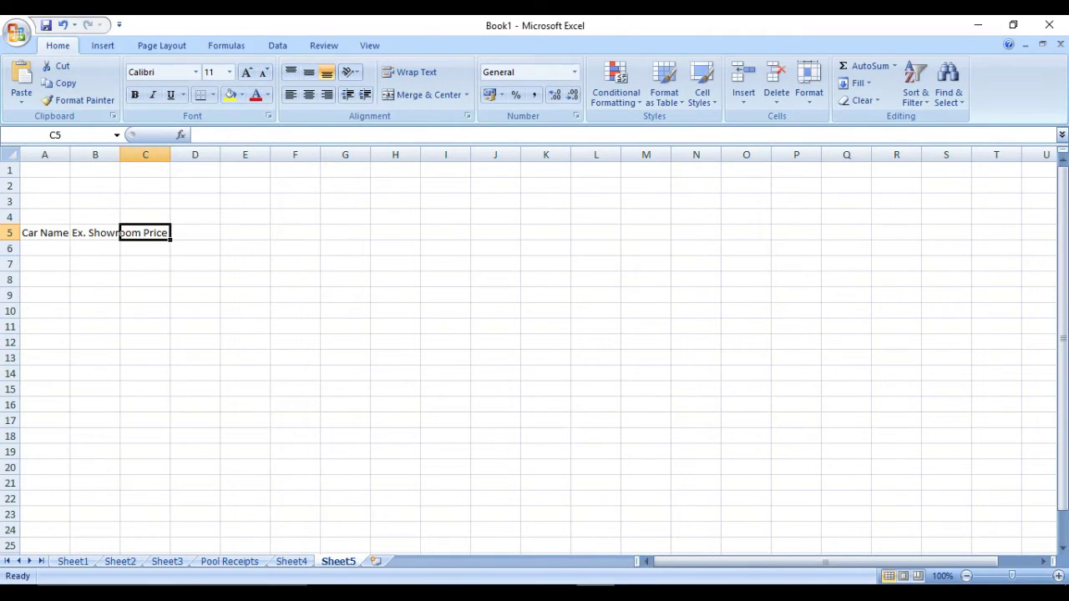
Check the Word table's column order and enter the headings "Insurance" in C5 and "VAT" in D5
{"action": "key", "text": "alt+Tab"}
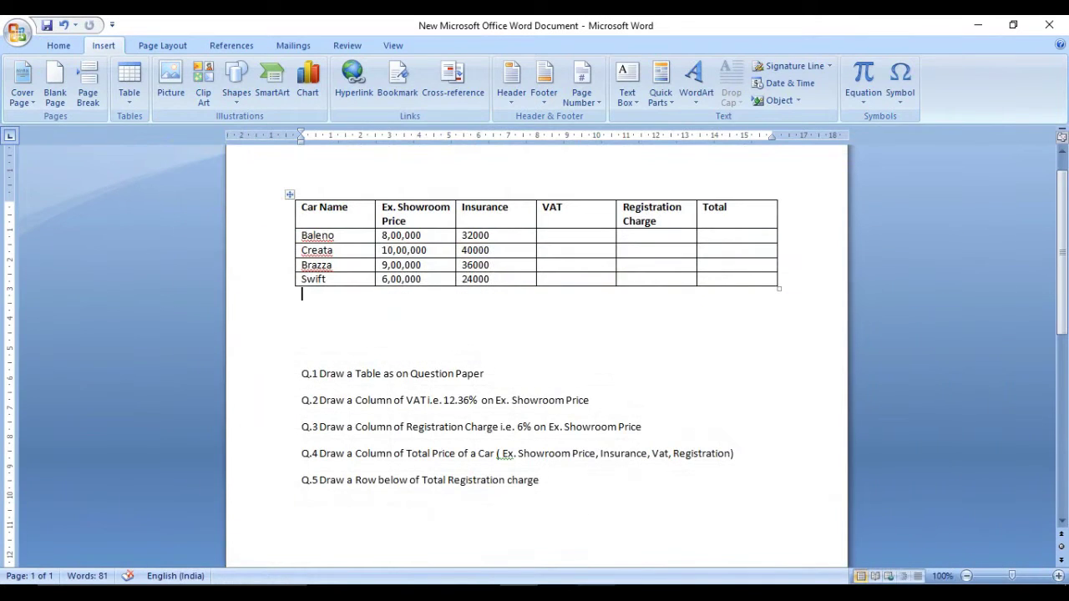
{"action": "key", "text": "alt+Tab"}
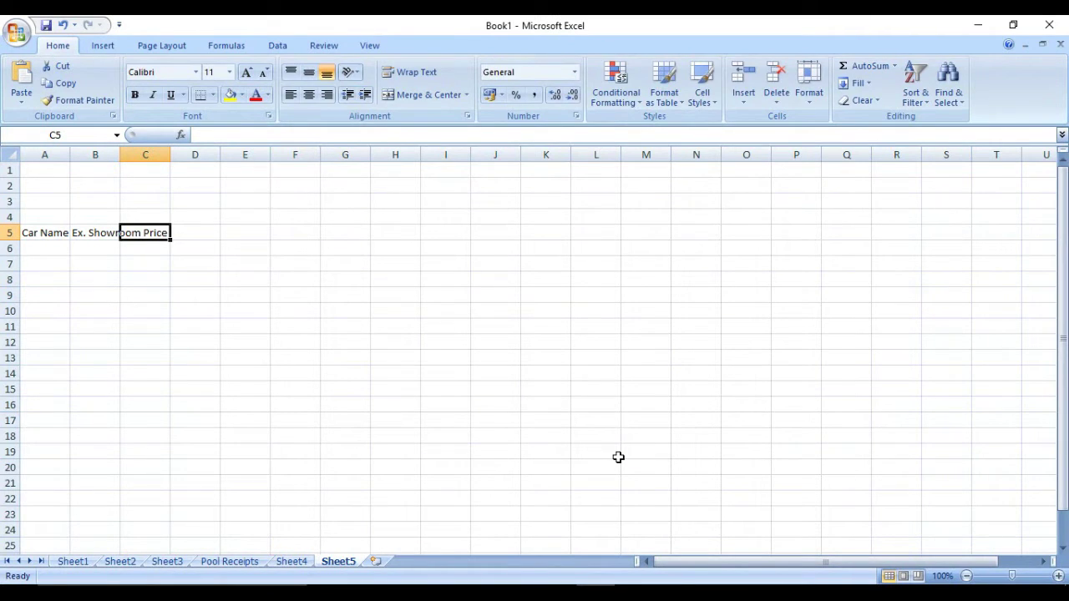
{"action": "type", "text": "Insurance"}
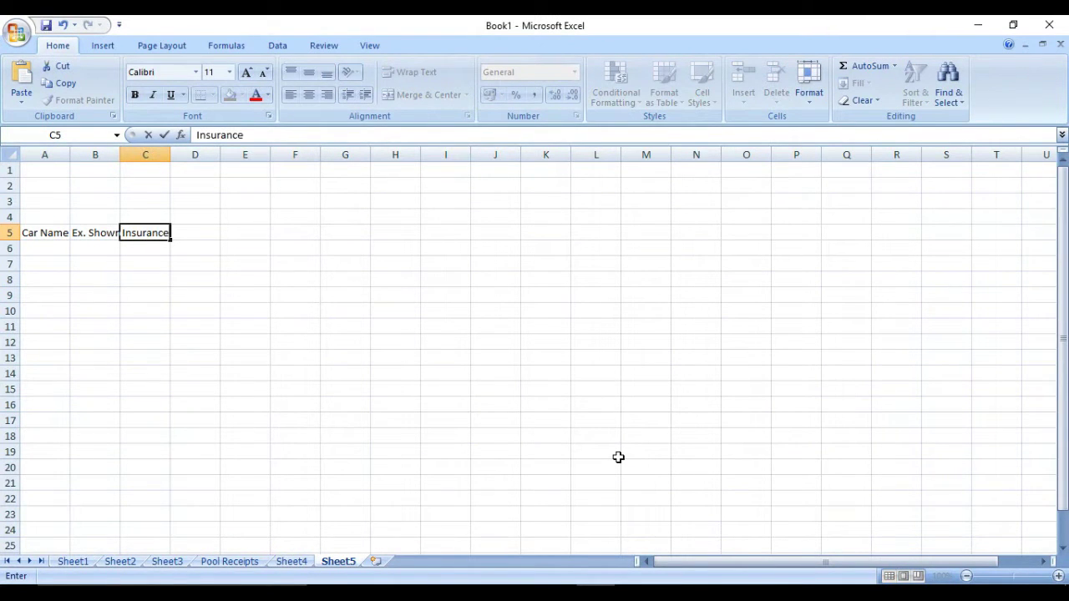
{"action": "key", "text": "Tab"}
{"action": "type", "text": "VAT"}
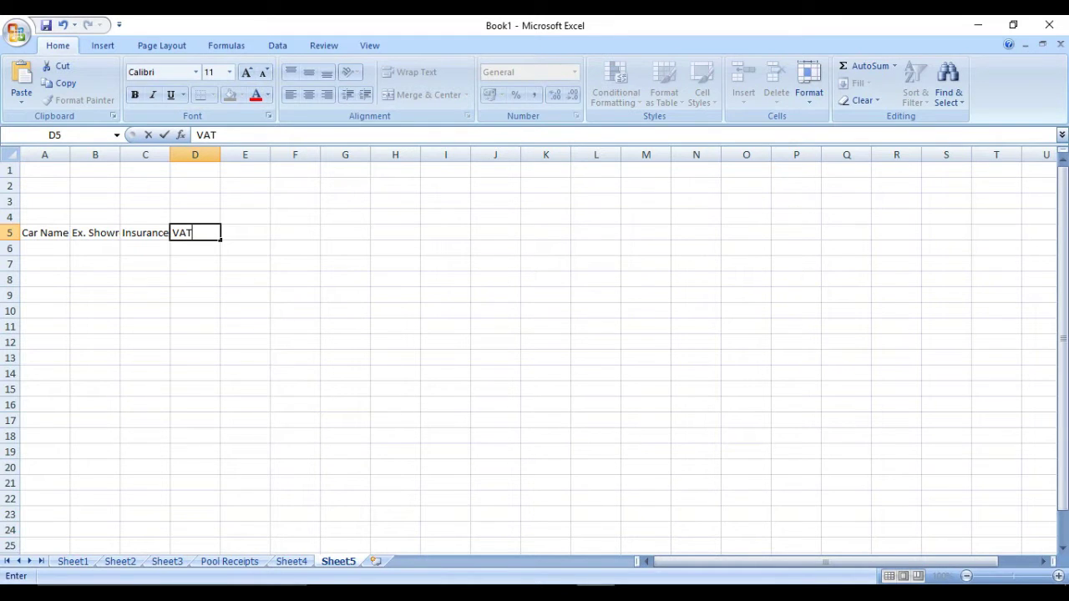
{"action": "key", "text": "alt+Tab"}
{"action": "key", "text": "alt+Tab"}
{"action": "key", "text": "Tab"}
Enter the heading "Registration Charge" in cell E5, matching the spelling in the Word table
{"action": "type", "text": "j"}
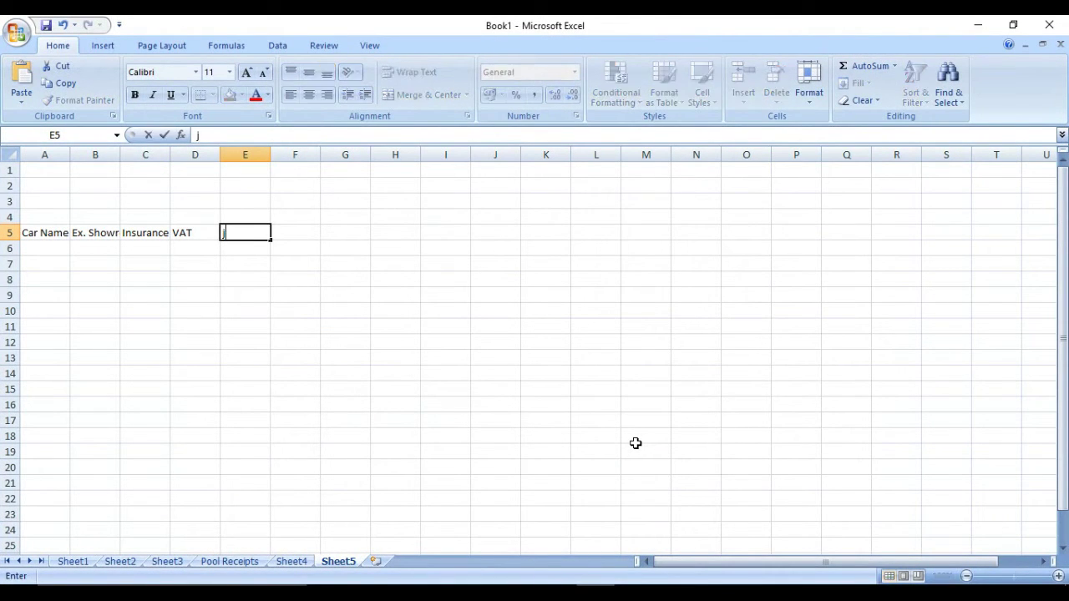
{"action": "type", "text": "Resgistration C"}
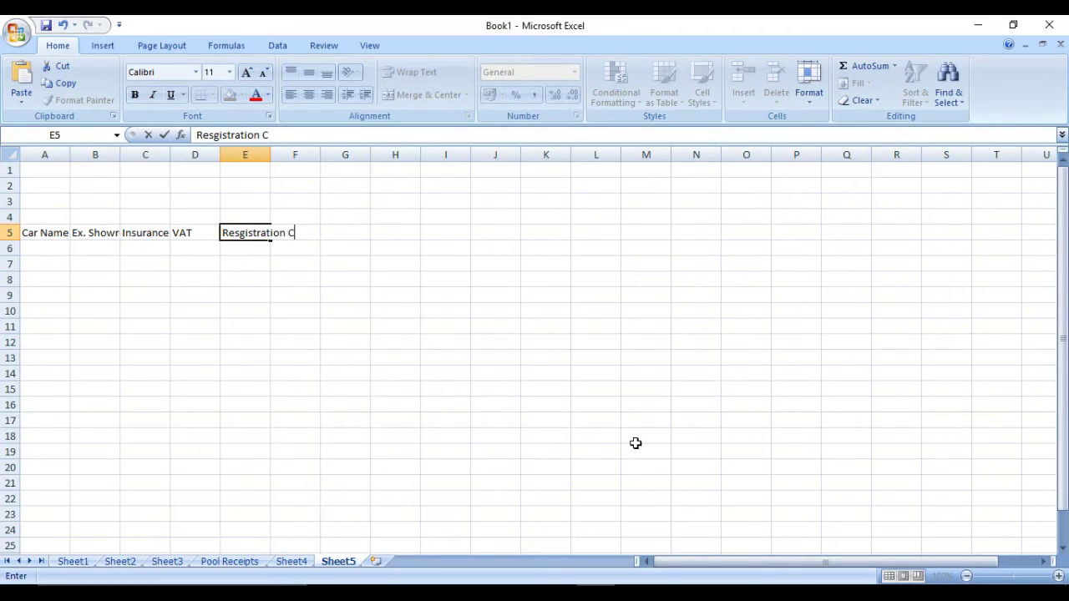
{"action": "type", "text": "hargu"}
{"action": "key", "text": "BackSpace"}
{"action": "type", "text": "e"}
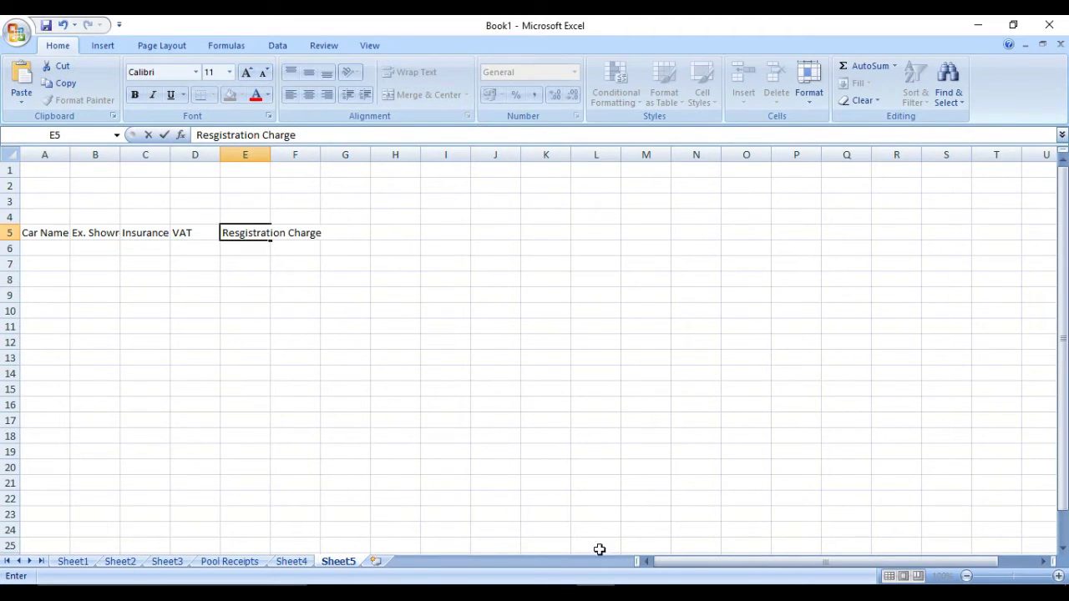
{"action": "key", "text": "alt+Tab"}
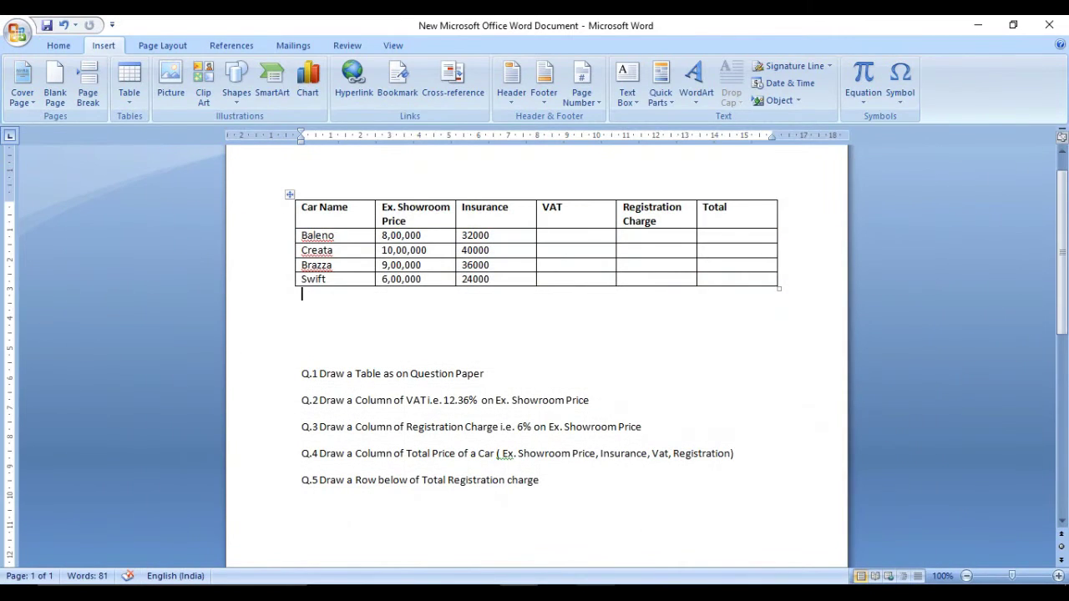
{"action": "key", "text": "alt+Tab"}
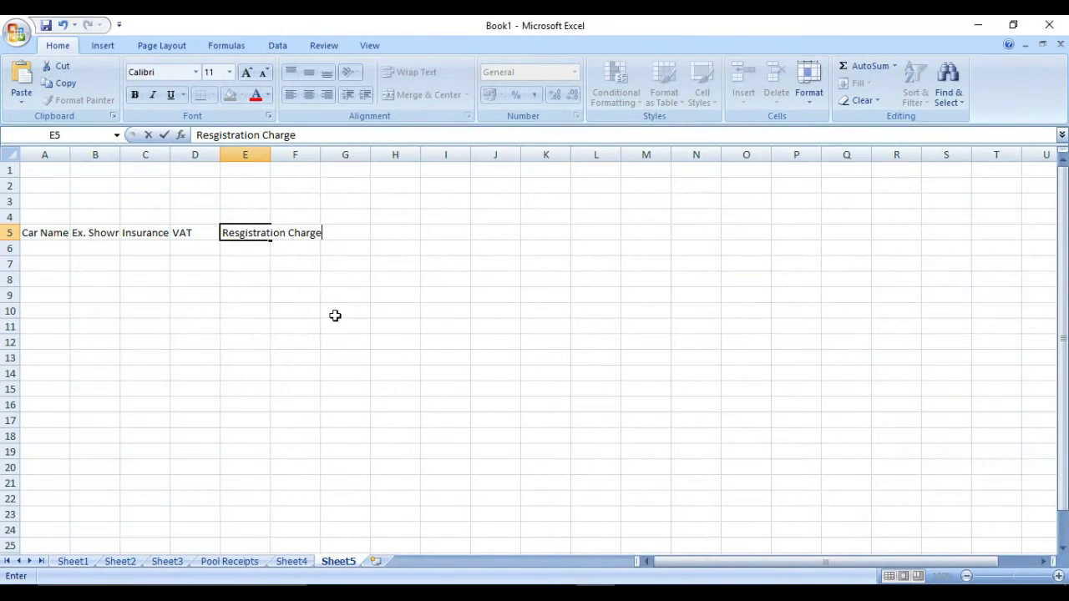
{"action": "left_click", "coordinate": [240, 234]}
{"action": "key", "text": "BackSpace"}
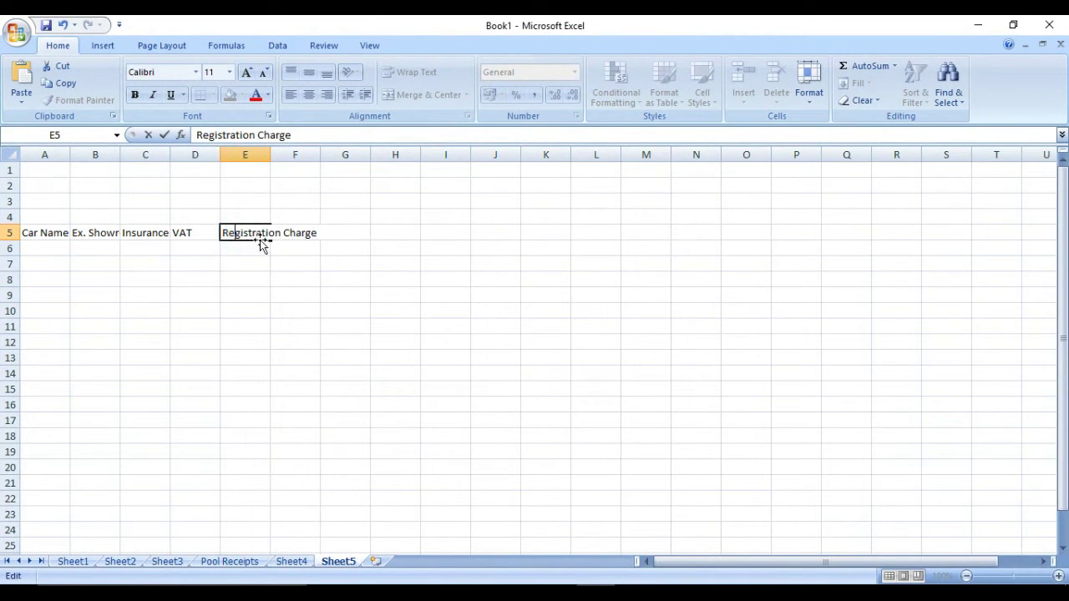
{"action": "left_click", "coordinate": [336, 238]}
{"action": "left_click", "coordinate": [341, 234]}
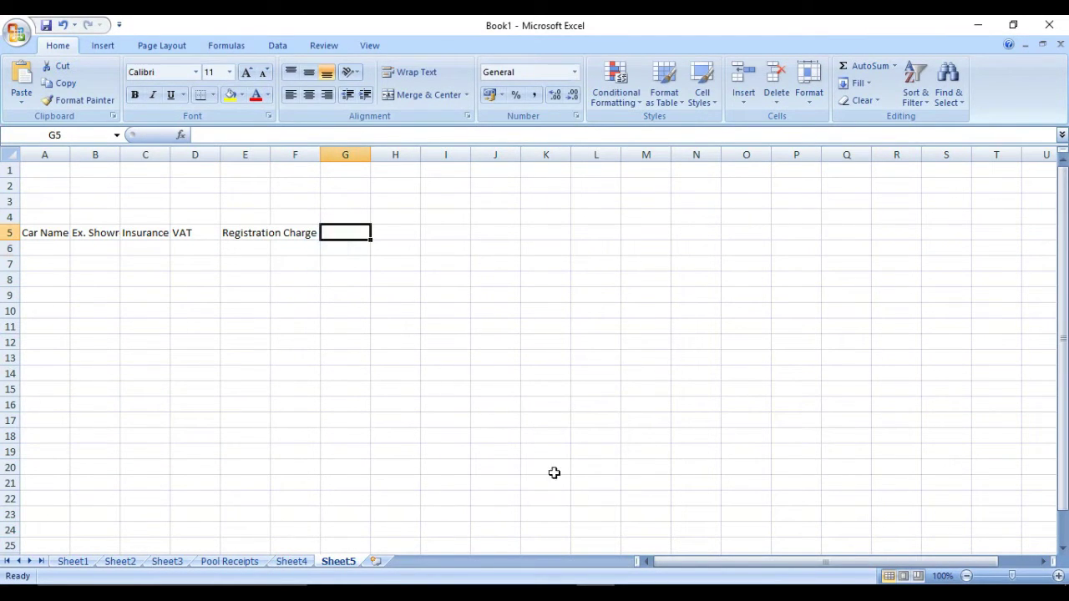
Enter the heading "Total" in cell F5
{"action": "left_click", "coordinate": [298, 233]}
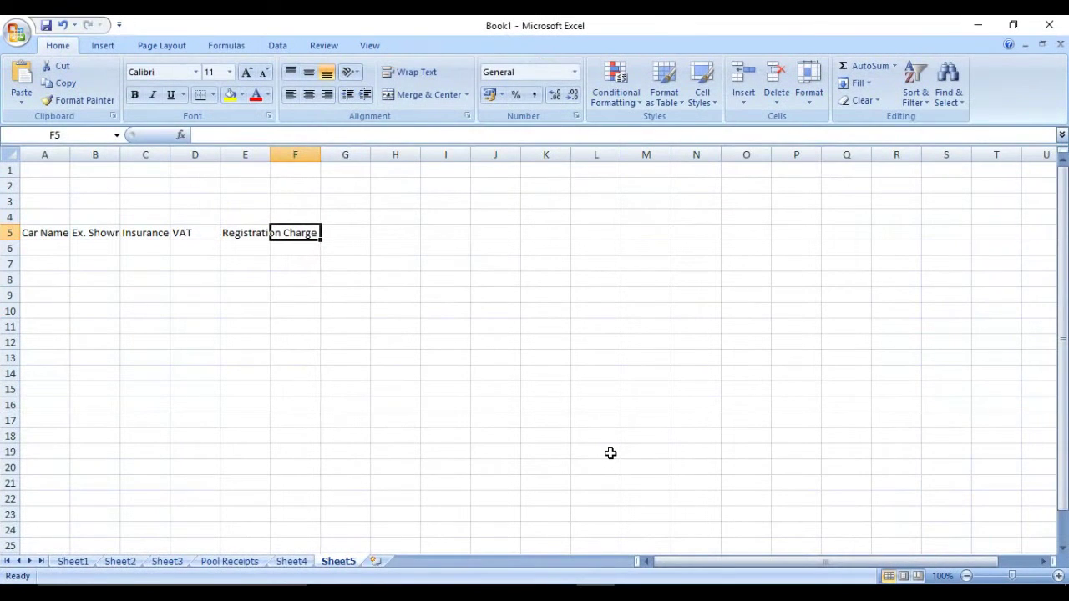
{"action": "type", "text": "Total"}
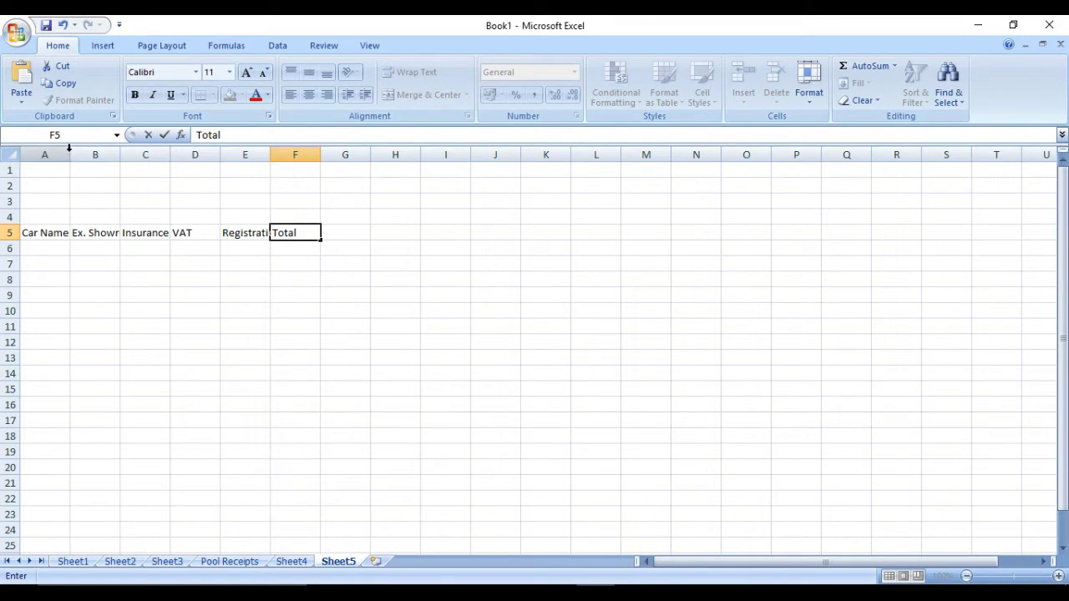
{"action": "left_click", "coordinate": [62, 201]}
Widen columns A and B, and break the B5 heading onto two lines before the word "Price"
{"action": "left_click_drag", "start_coordinate": [71, 154], "coordinate": [171, 156]}
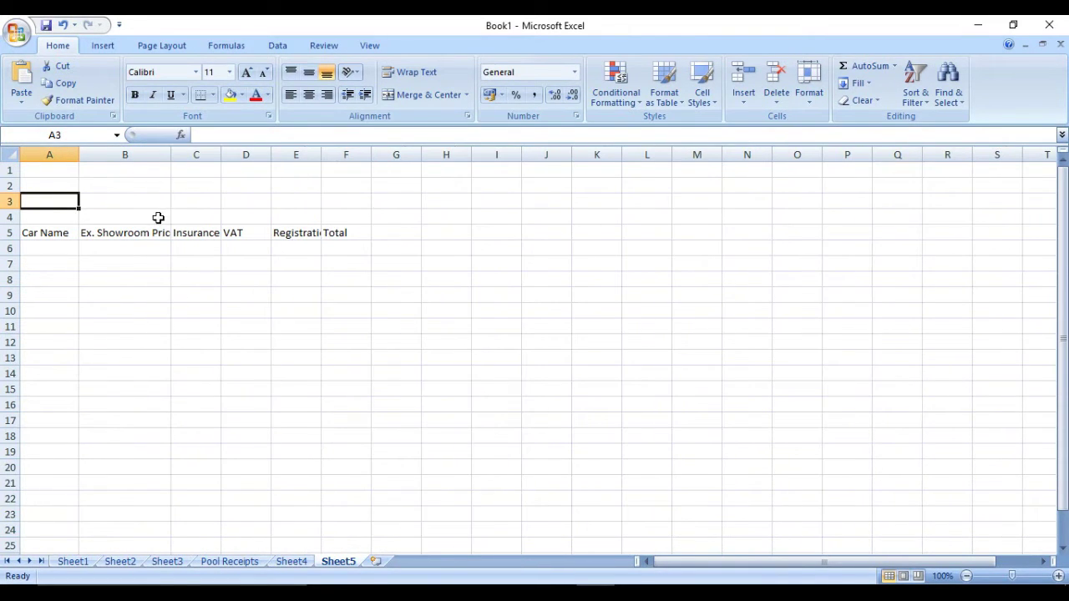
{"action": "left_click", "coordinate": [136, 233]}
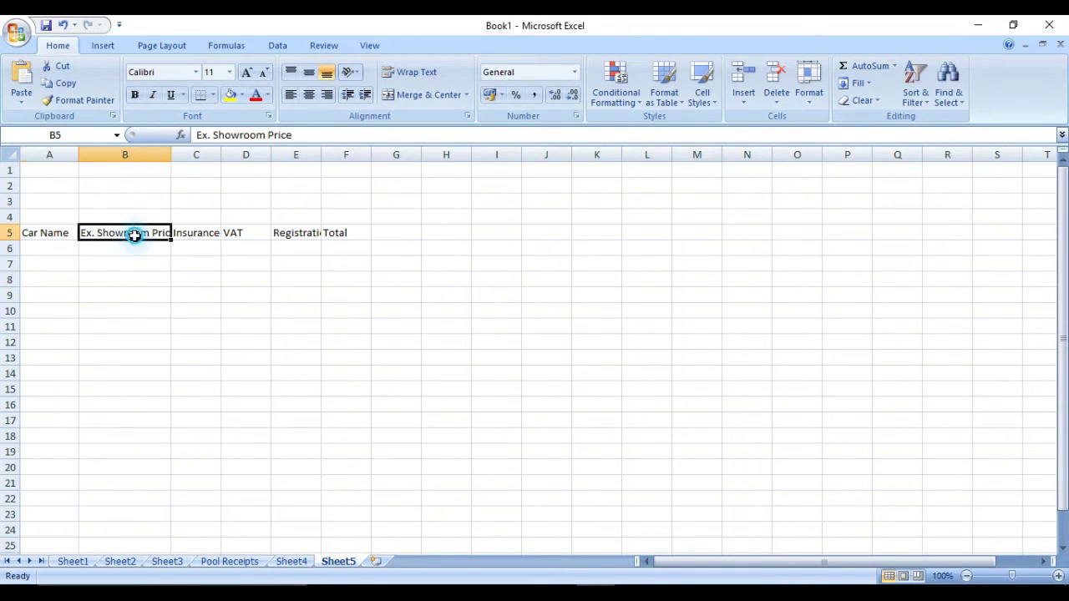
{"action": "left_click", "coordinate": [267, 134]}
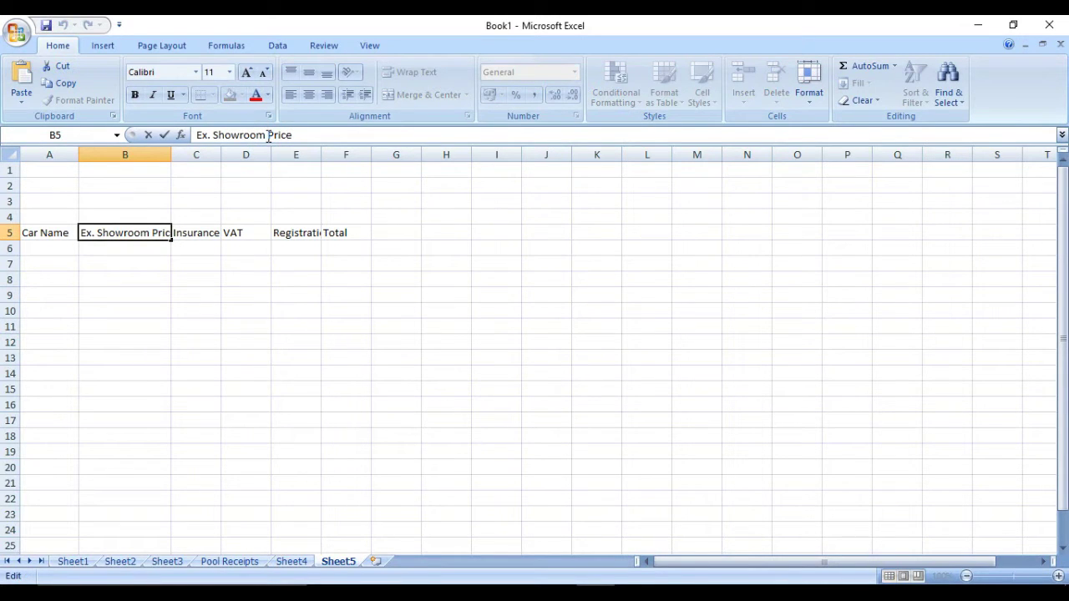
{"action": "key", "text": "BackSpace"}
{"action": "key", "text": "BackSpace"}
{"action": "key", "text": "BackSpace"}
{"action": "key", "text": "BackSpace"}
{"action": "key", "text": "BackSpace"}
{"action": "key", "text": "BackSpace"}
{"action": "key", "text": "BackSpace"}
{"action": "key", "text": "BackSpace"}
{"action": "key", "text": "BackSpace"}
{"action": "key", "text": "BackSpace"}
{"action": "key", "text": "BackSpace"}
{"action": "key", "text": "BackSpace"}
{"action": "key", "text": "BackSpace"}
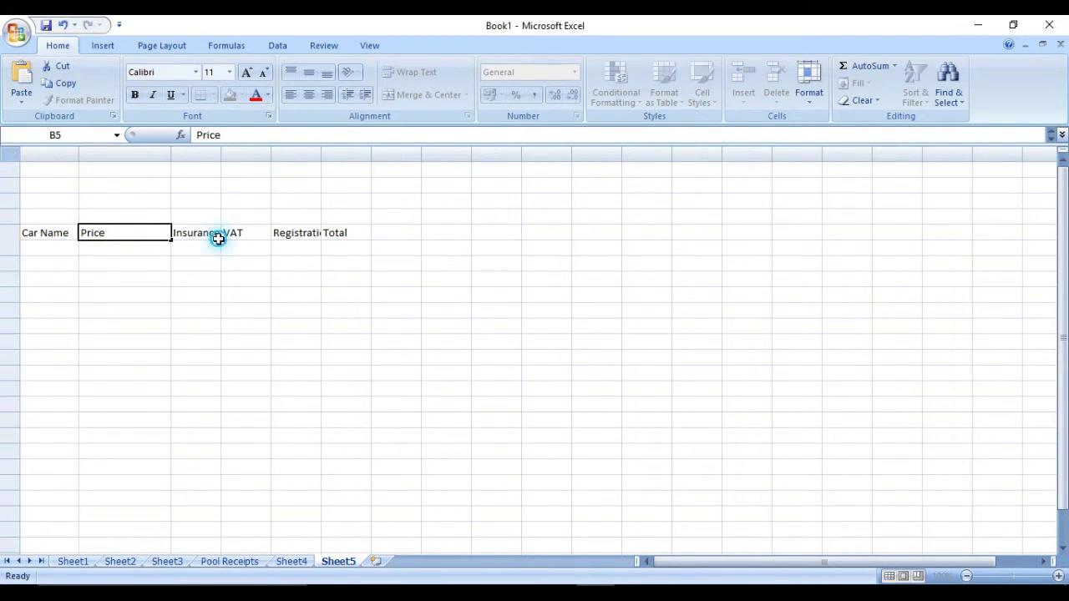
{"action": "left_click", "coordinate": [215, 235]}
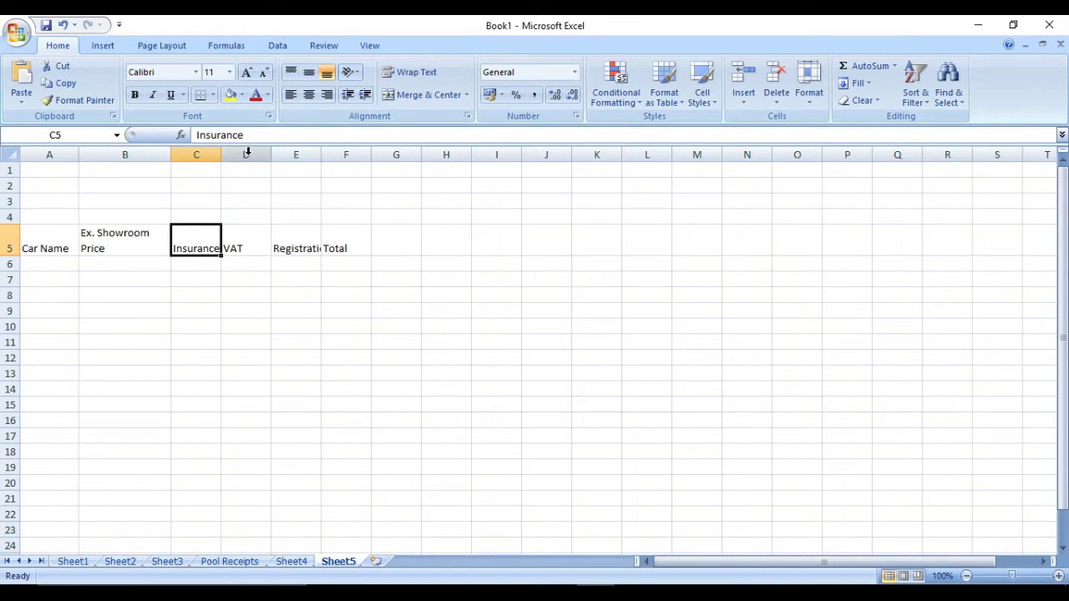
Widen columns C and E so the Insurance and Registration Charge headings fit in their cells
{"action": "left_click_drag", "start_coordinate": [221, 153], "coordinate": [399, 168]}
{"action": "left_click", "coordinate": [393, 231]}
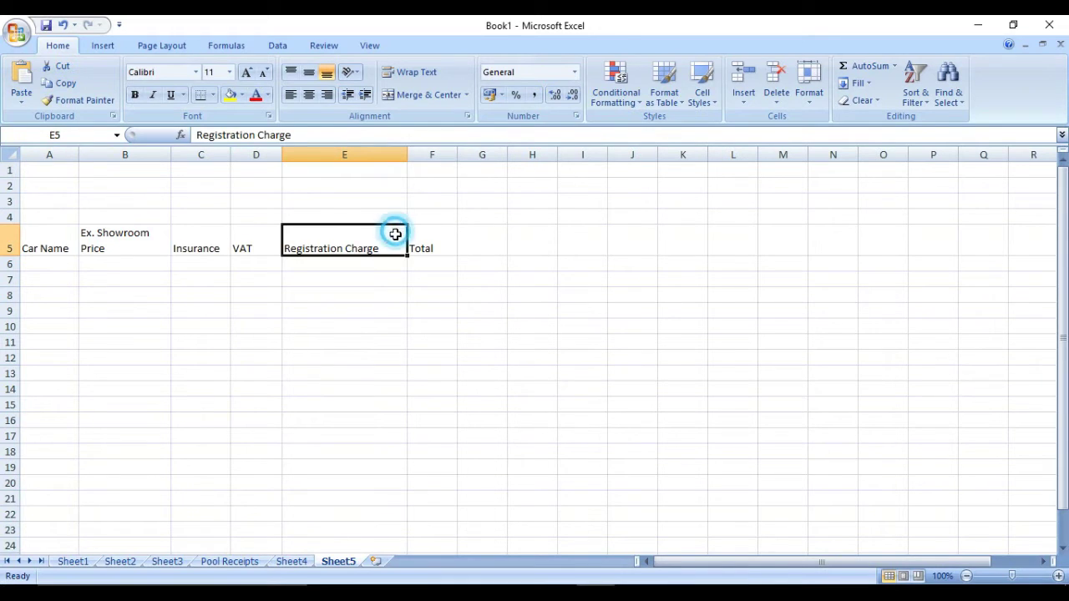
{"action": "left_click", "coordinate": [341, 246]}
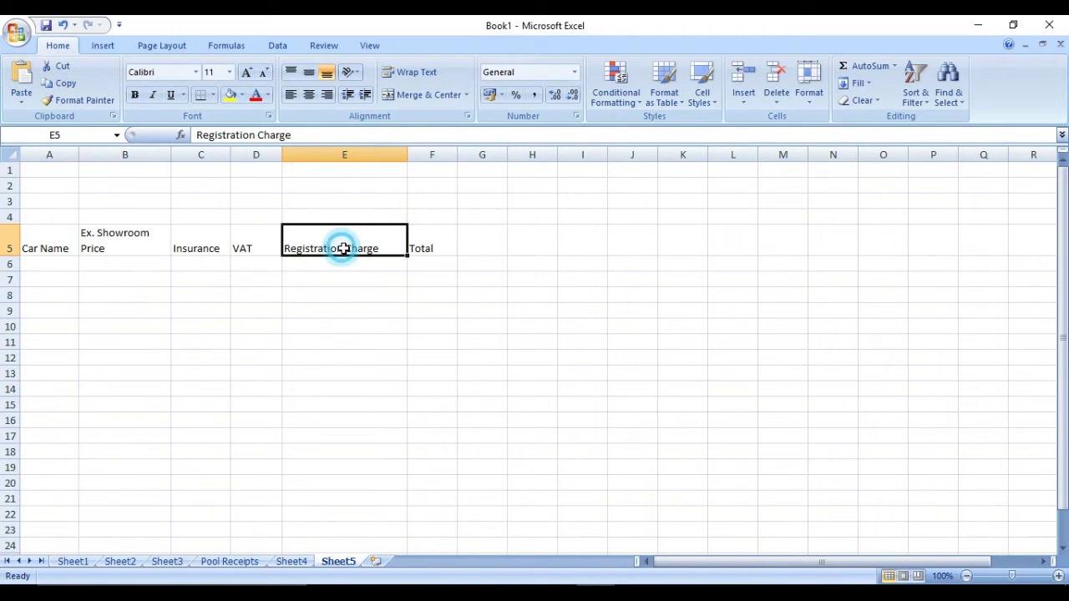
Compare the E5 heading with the Word table and break it onto two lines before the word "Charge"
{"action": "left_click", "coordinate": [259, 137]}
{"action": "key", "text": "alt+Tab"}
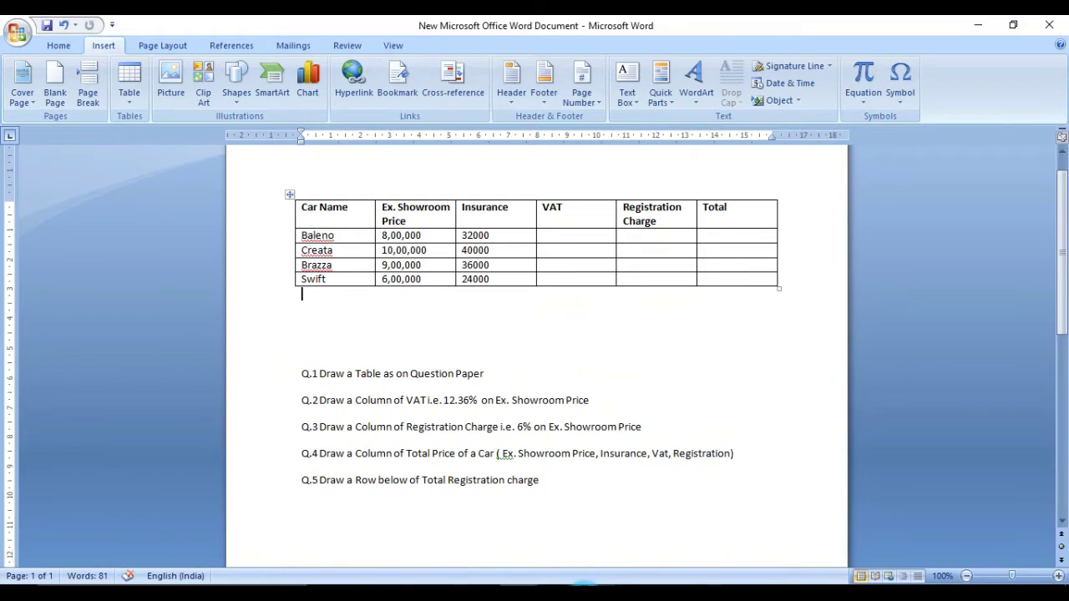
{"action": "key", "text": "alt+Tab"}
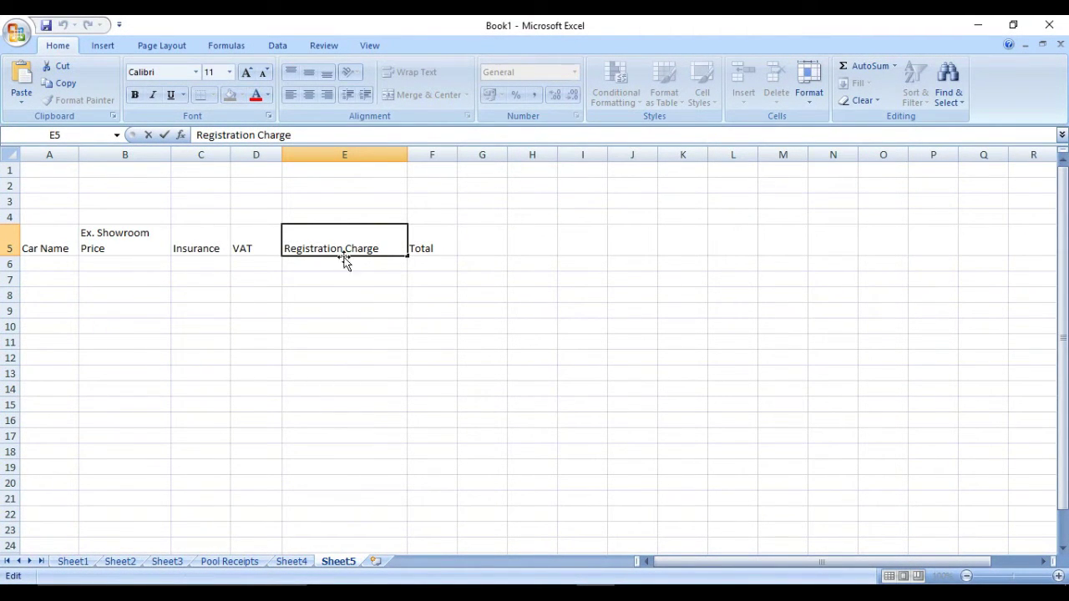
{"action": "key", "text": "alt+Tab"}
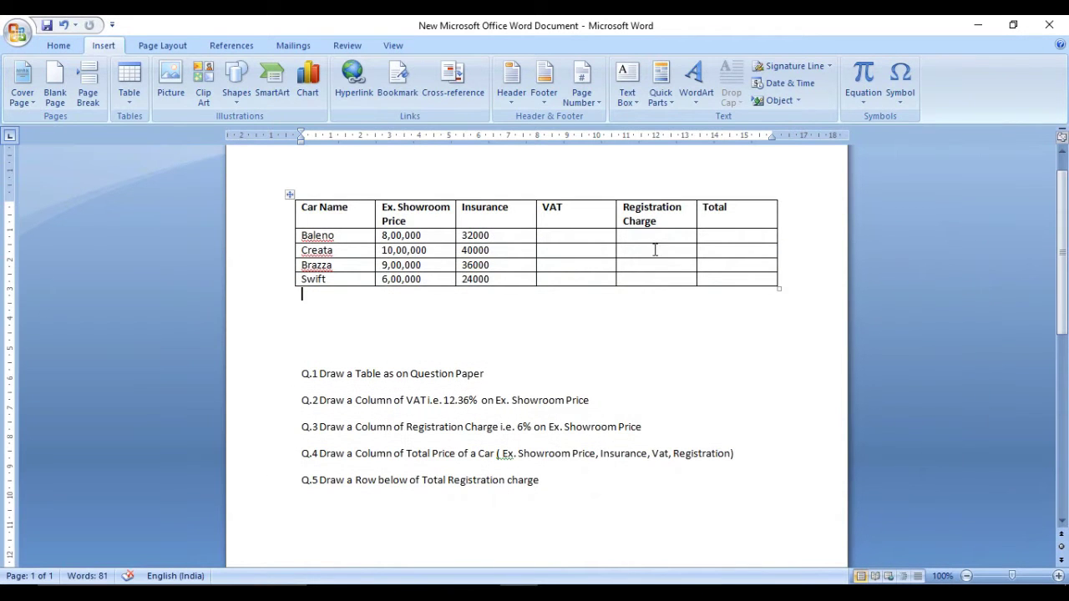
{"action": "key", "text": "alt+Tab"}
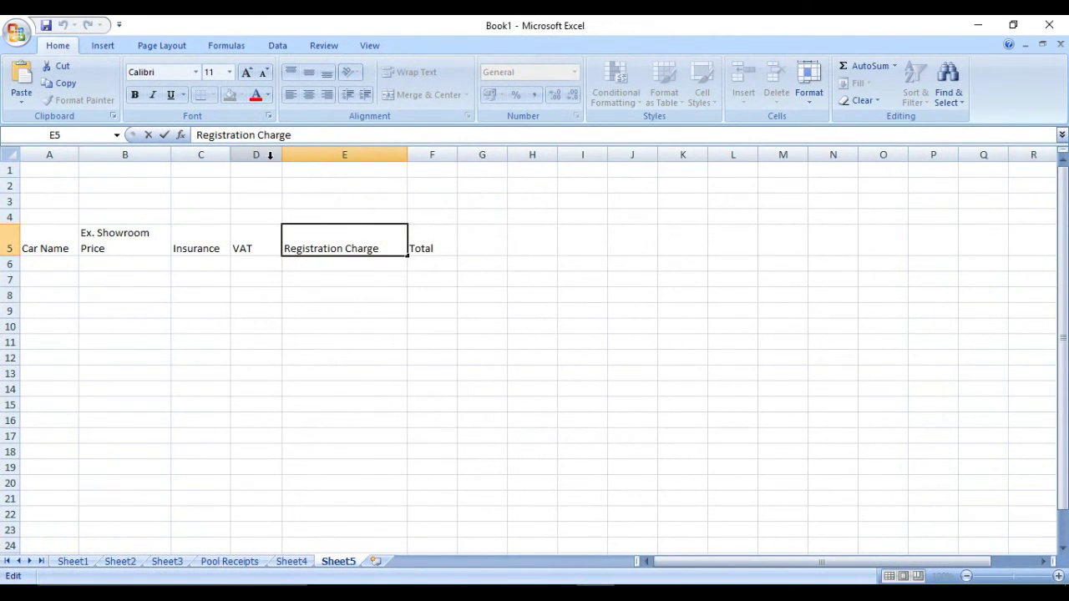
{"action": "key", "text": "BackSpace"}
{"action": "key", "text": "BackSpace"}
{"action": "key", "text": "BackSpace"}
{"action": "key", "text": "BackSpace"}
{"action": "key", "text": "BackSpace"}
{"action": "key", "text": "BackSpace"}
{"action": "key", "text": "BackSpace"}
{"action": "key", "text": "BackSpace"}
{"action": "key", "text": "BackSpace"}
{"action": "key", "text": "BackSpace"}
{"action": "key", "text": "BackSpace"}
{"action": "key", "text": "BackSpace"}
{"action": "key", "text": "BackSpace"}
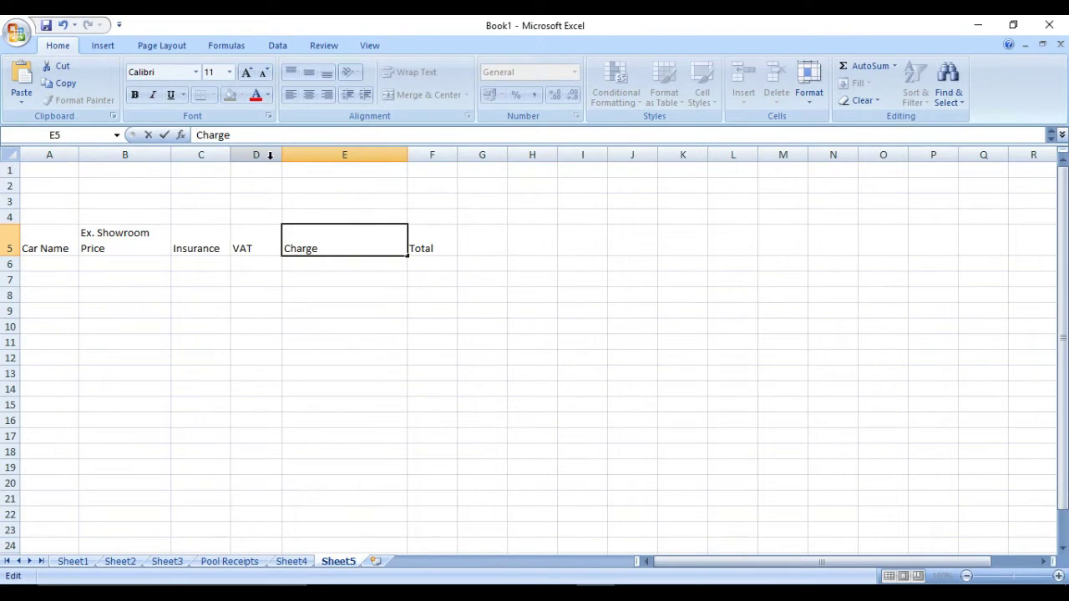
{"action": "key", "text": "Escape"}
{"action": "left_click", "coordinate": [326, 293]}
{"action": "left_click", "coordinate": [415, 250]}
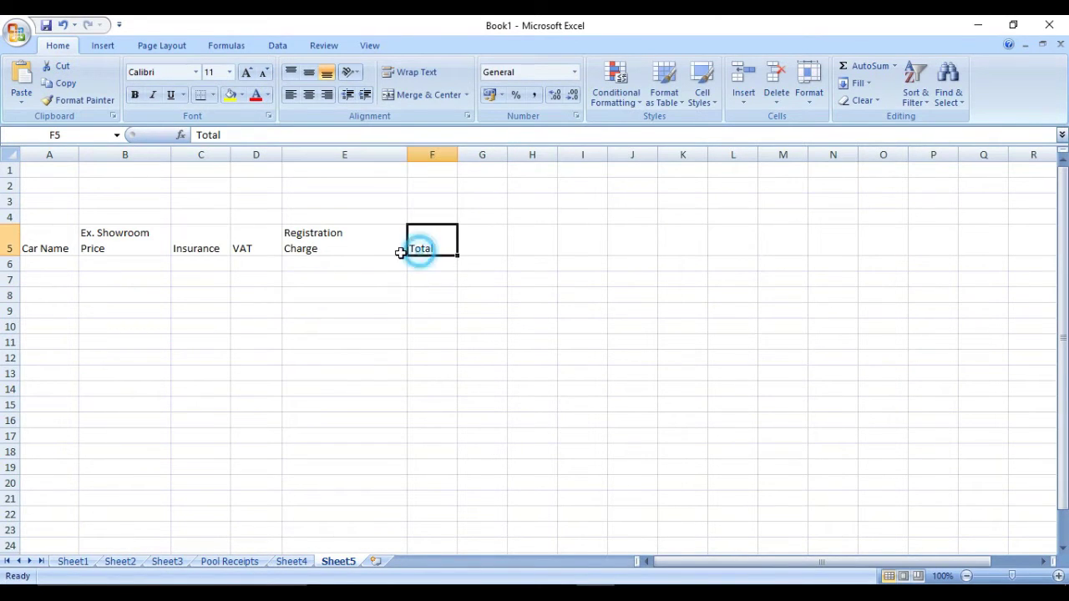
Check the car names in the Word table and enter "Baleno" in A6 and "Creata" in A7
{"action": "left_click", "coordinate": [47, 265]}
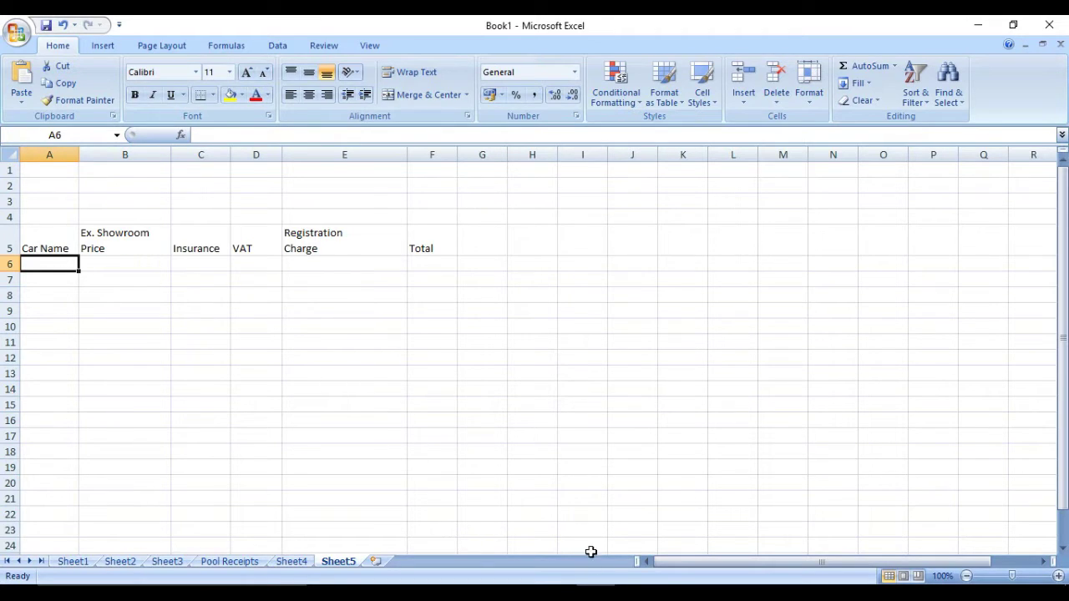
{"action": "key", "text": "alt+Tab"}
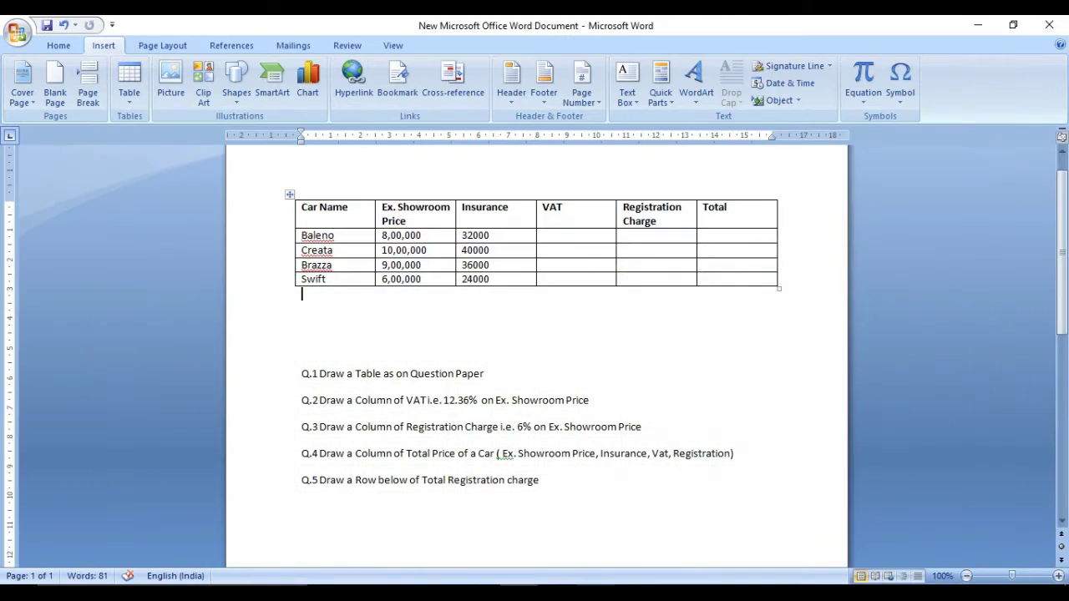
{"action": "key", "text": "alt+Tab"}
{"action": "key", "text": "alt+Tab"}
{"action": "key", "text": "alt+Tab"}
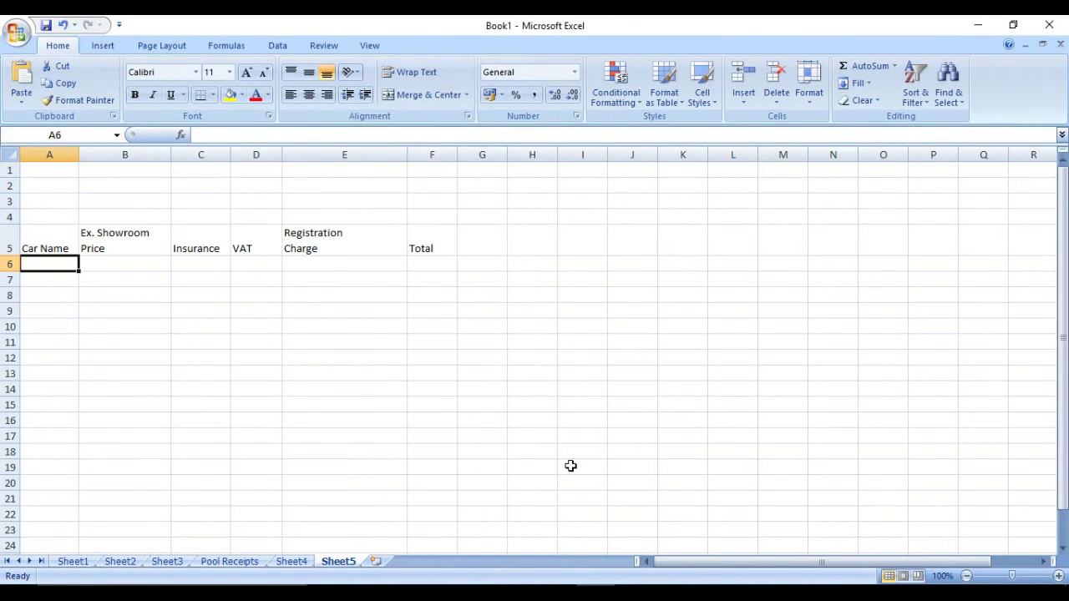
{"action": "type", "text": "Baleno"}
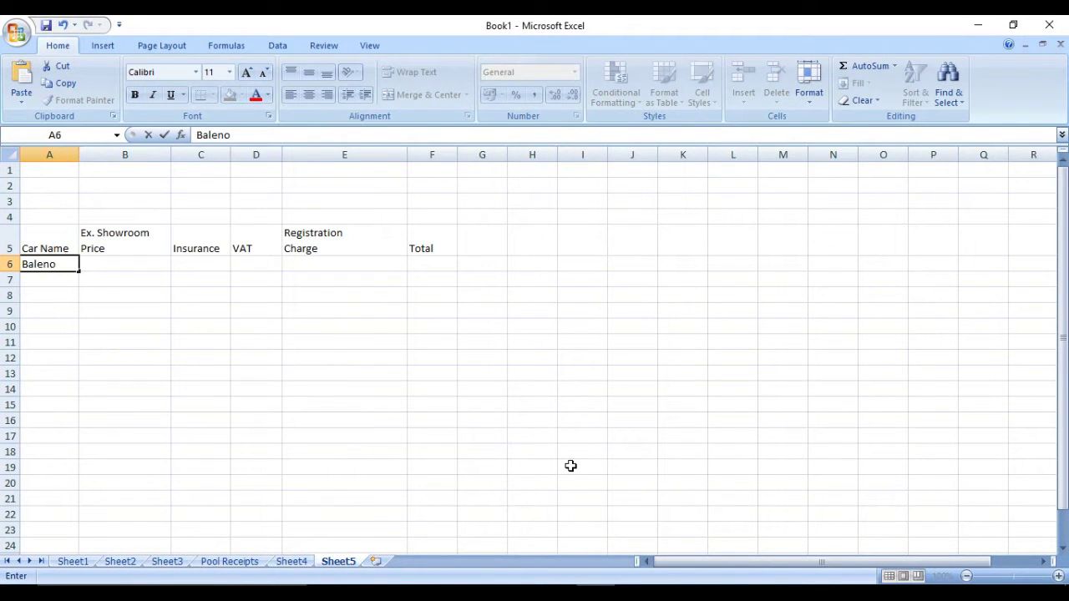
{"action": "key", "text": "Return"}
{"action": "type", "text": "Cr"}
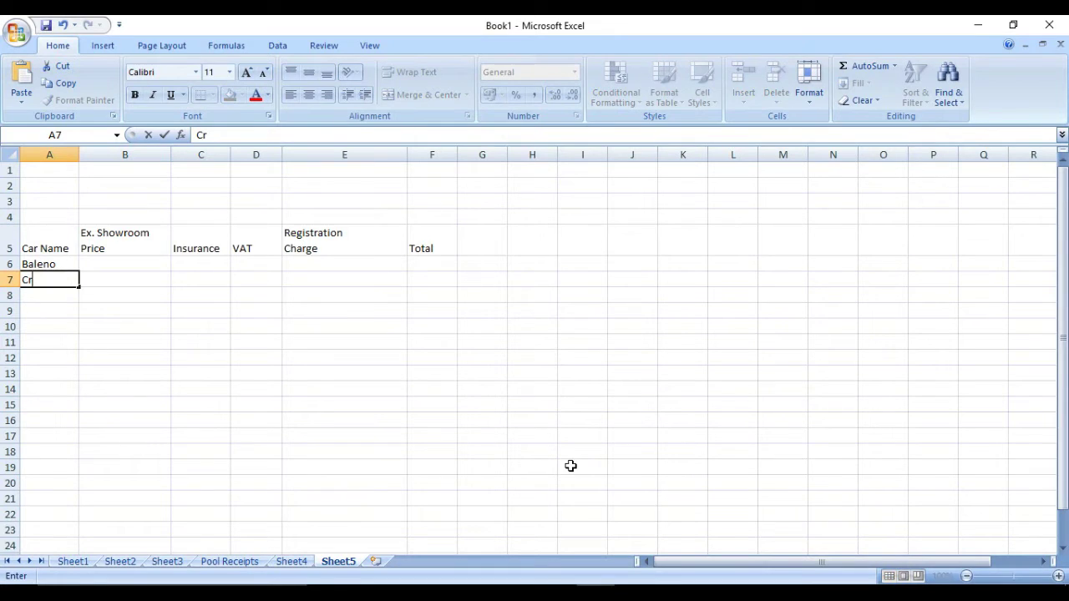
{"action": "type", "text": "eata"}
{"action": "key", "text": "Return"}
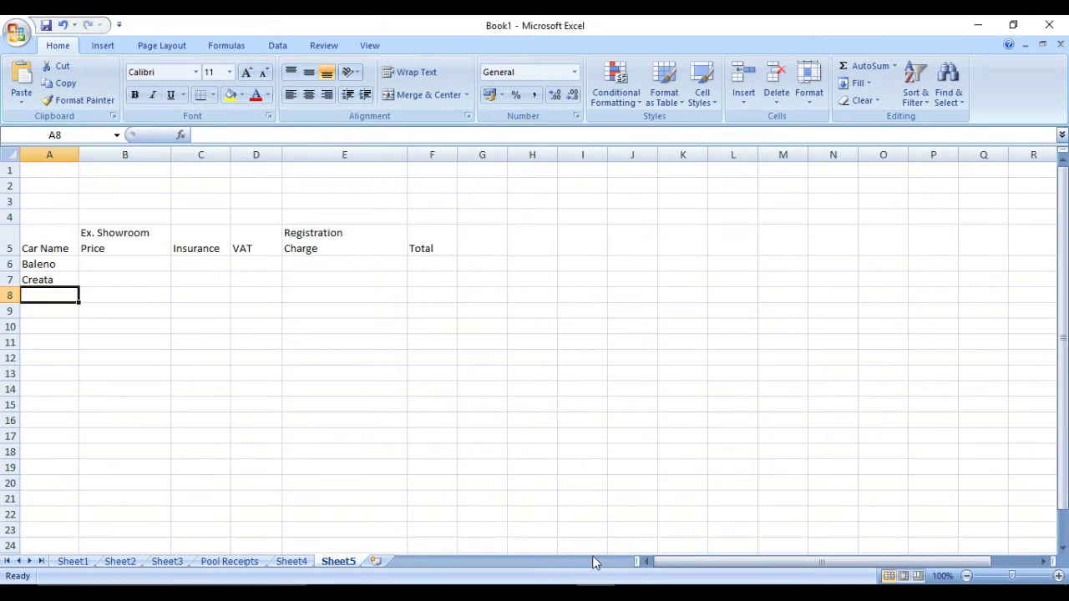
Check the remaining car names in the Word table and enter "Brazza" in A8 and "Swift" in A9
{"action": "left_click", "coordinate": [596, 585]}
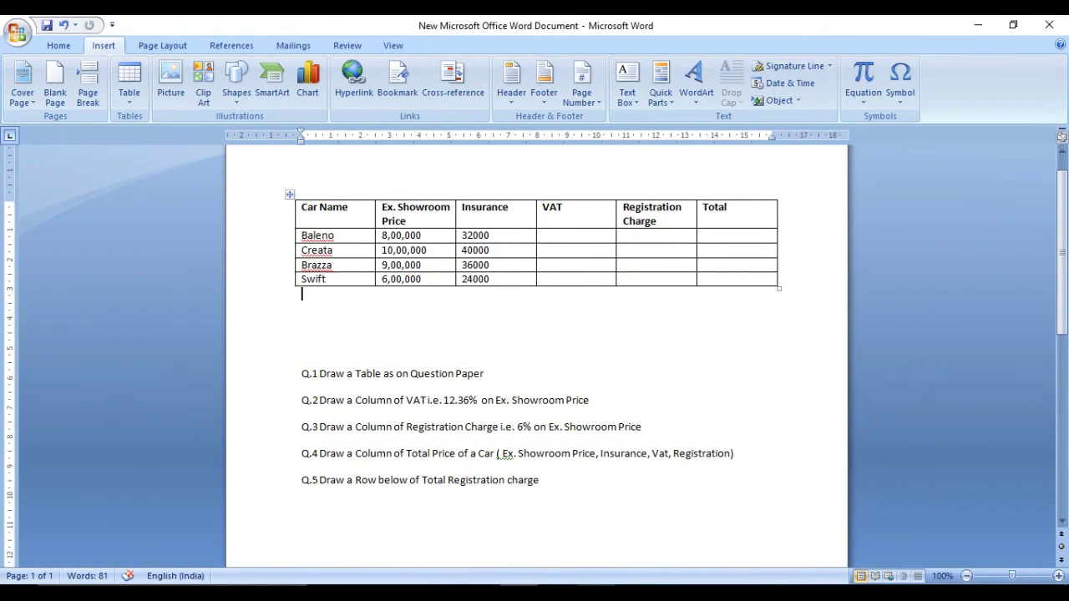
{"action": "left_click", "coordinate": [596, 584]}
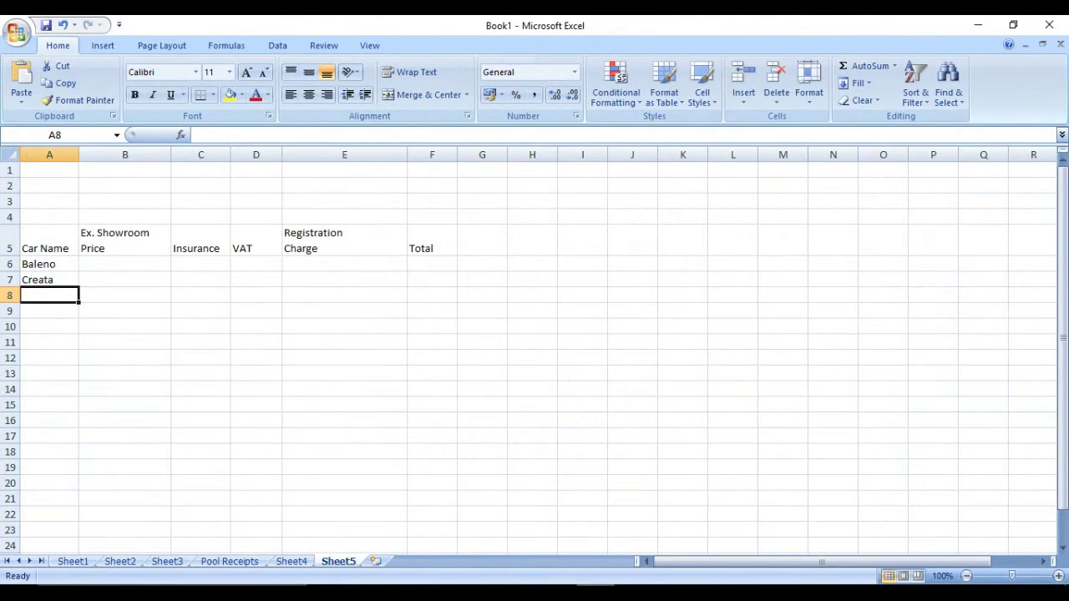
{"action": "type", "text": "Brazzw"}
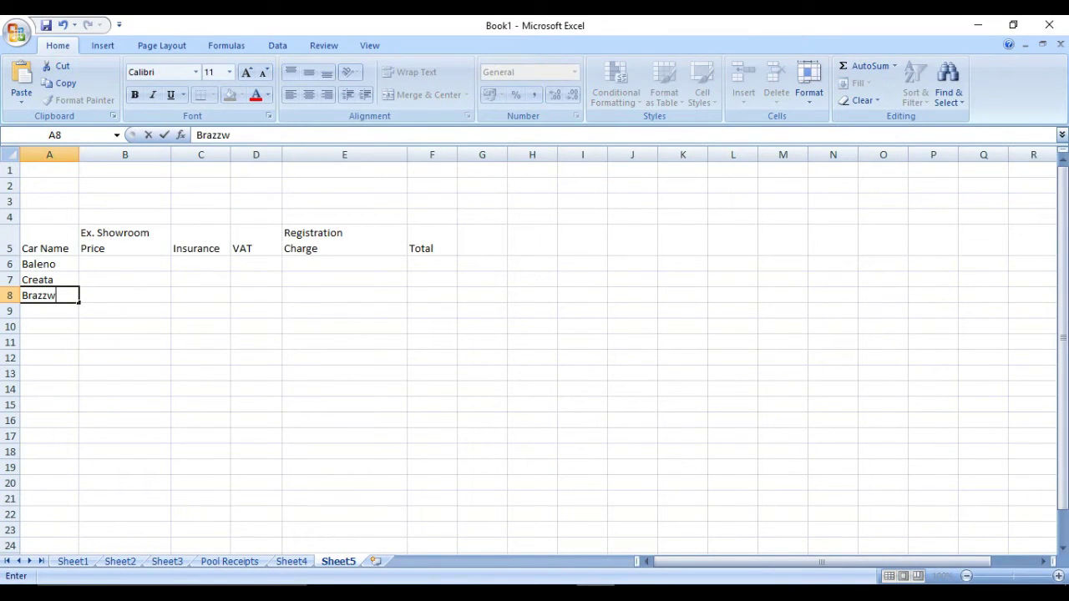
{"action": "key", "text": "BackSpace"}
{"action": "type", "text": "a"}
{"action": "left_click", "coordinate": [40, 312]}
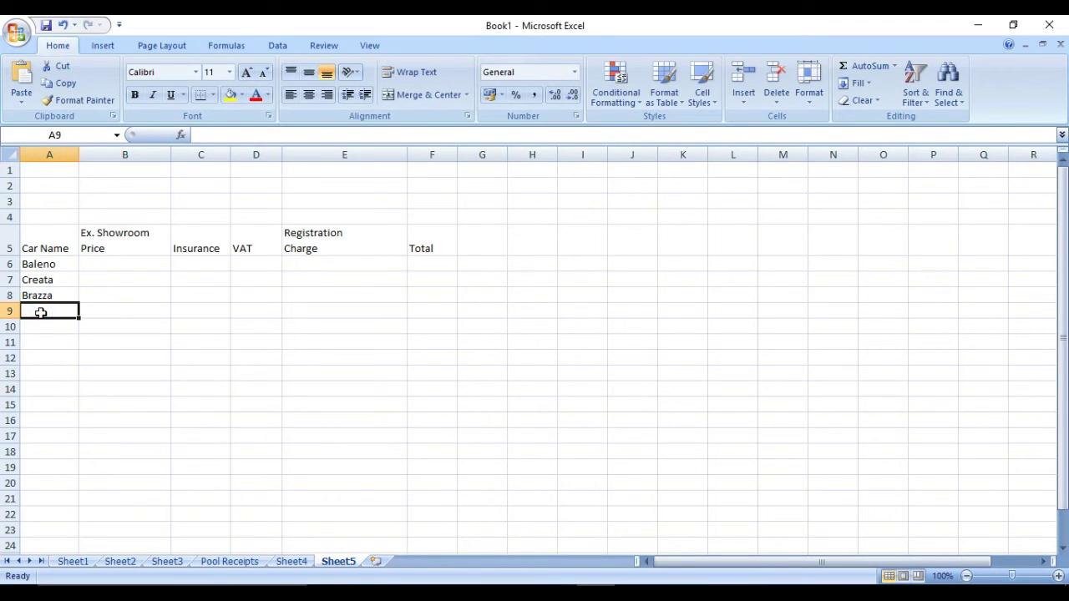
{"action": "type", "text": "S"}
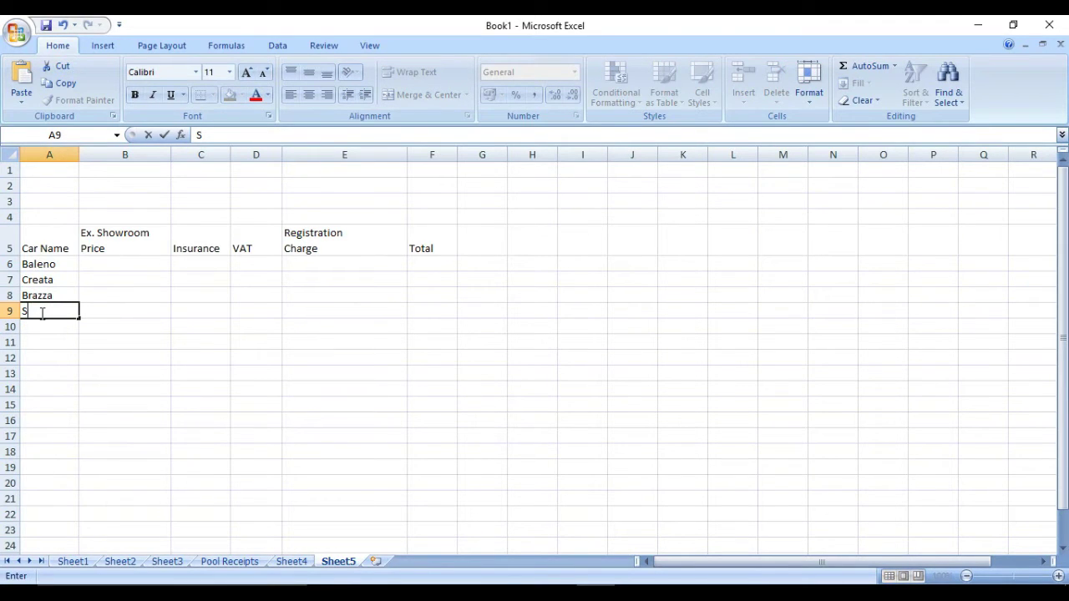
{"action": "type", "text": "wift"}
Check the showroom prices in the Word table and enter 8,00,000 in B6 and 10,00,000 in B7
{"action": "left_click", "coordinate": [96, 262]}
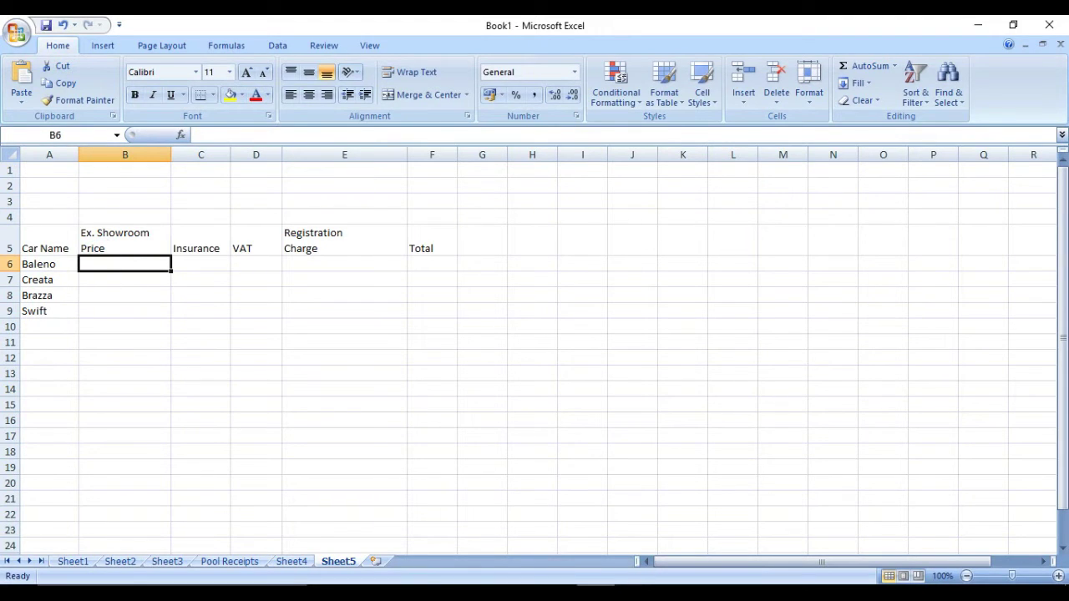
{"action": "key", "text": "alt+Tab"}
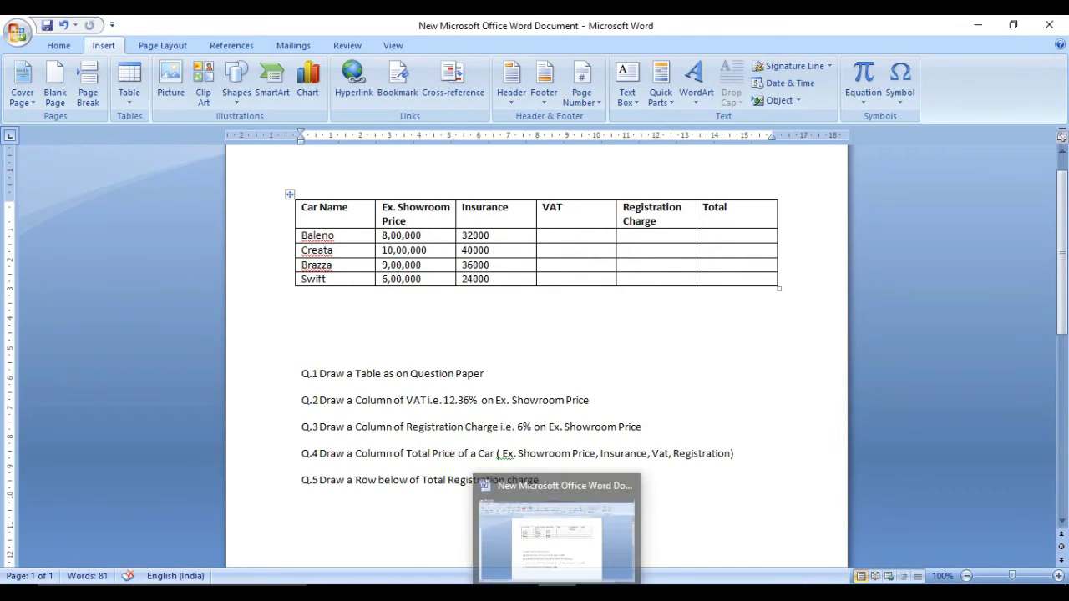
{"action": "left_click", "coordinate": [533, 582]}
{"action": "type", "text": "8"}
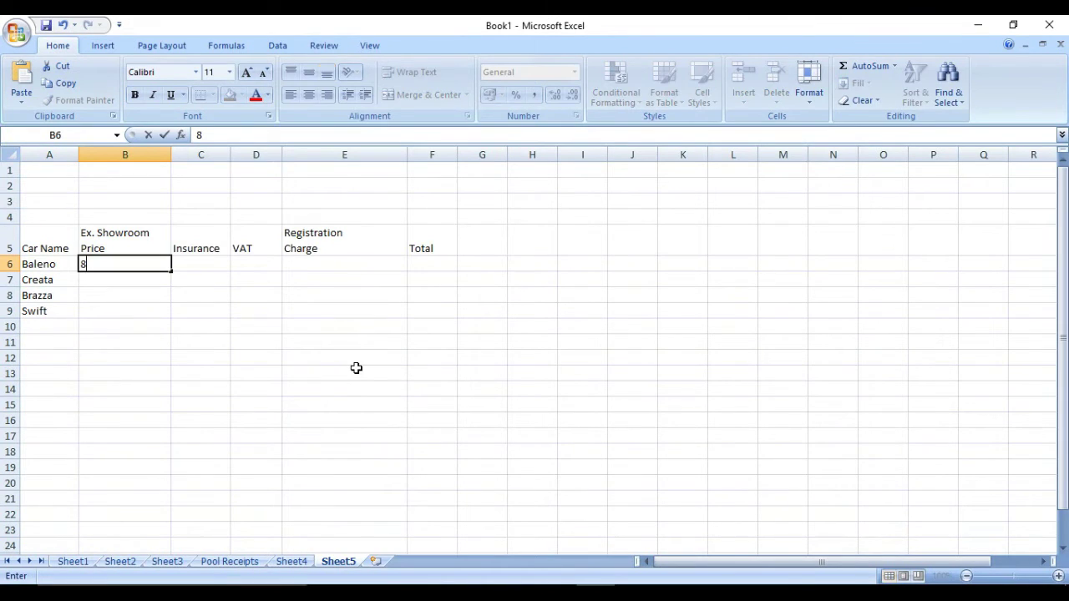
{"action": "type", "text": ",00,000"}
{"action": "key", "text": "Return"}
{"action": "type", "text": "1"}
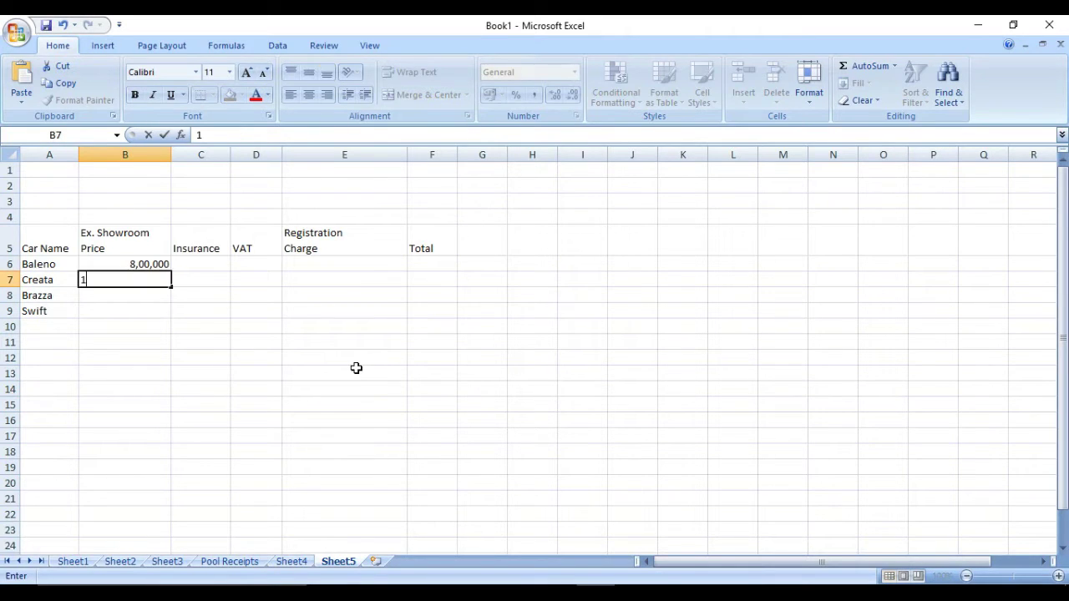
{"action": "type", "text": "0,00,000"}
{"action": "key", "text": "Return"}
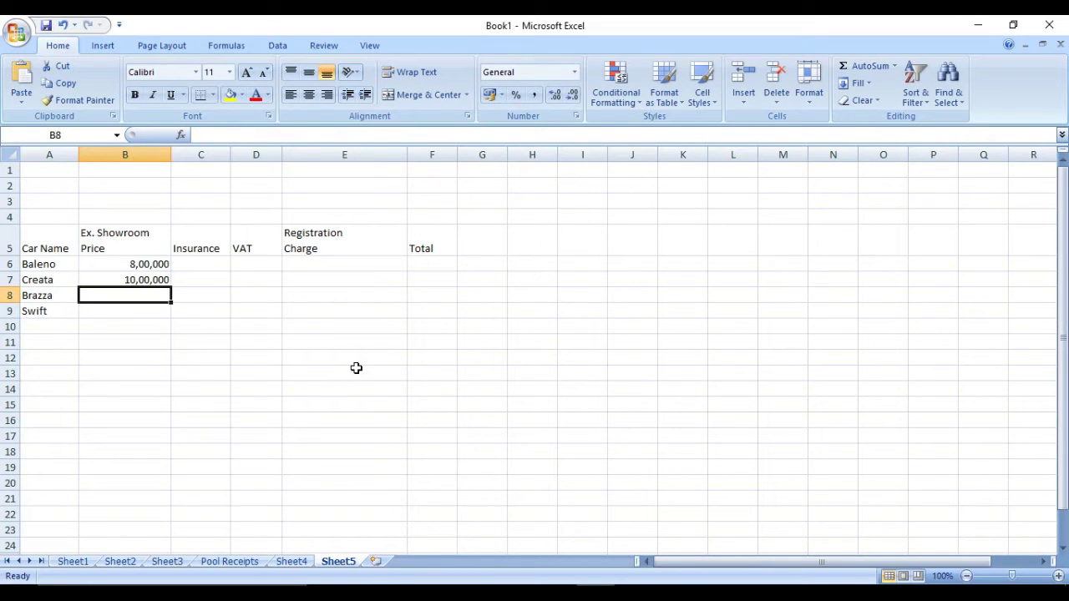
Enter the showroom prices 9,00,000 for Brazza in B8 and 6,00,000 for Swift in B9
{"action": "type", "text": "9,0"}
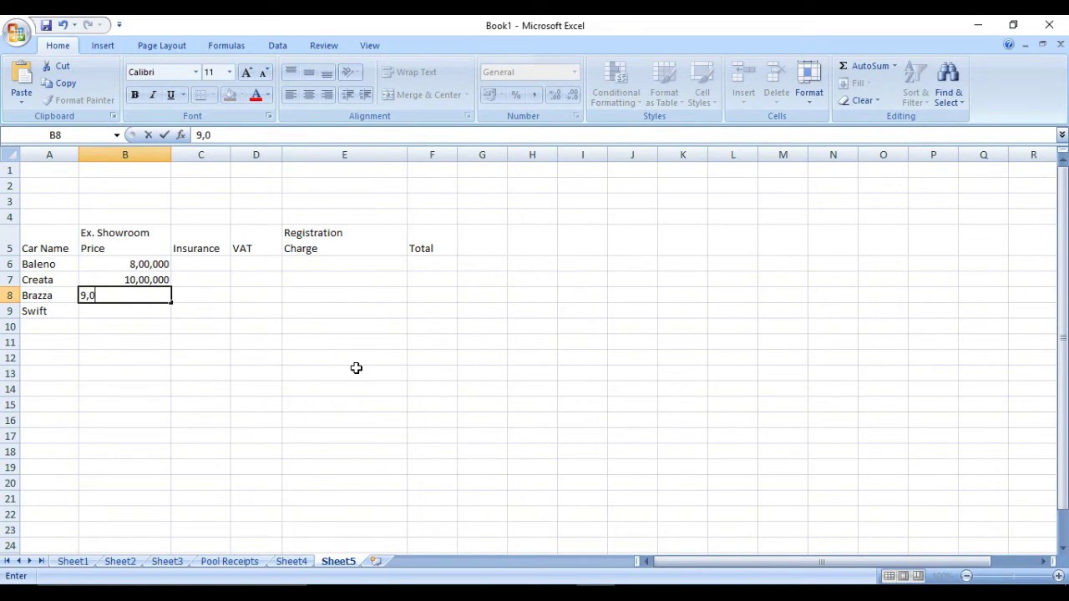
{"action": "type", "text": "0,000"}
{"action": "key", "text": "Return"}
{"action": "type", "text": "6"}
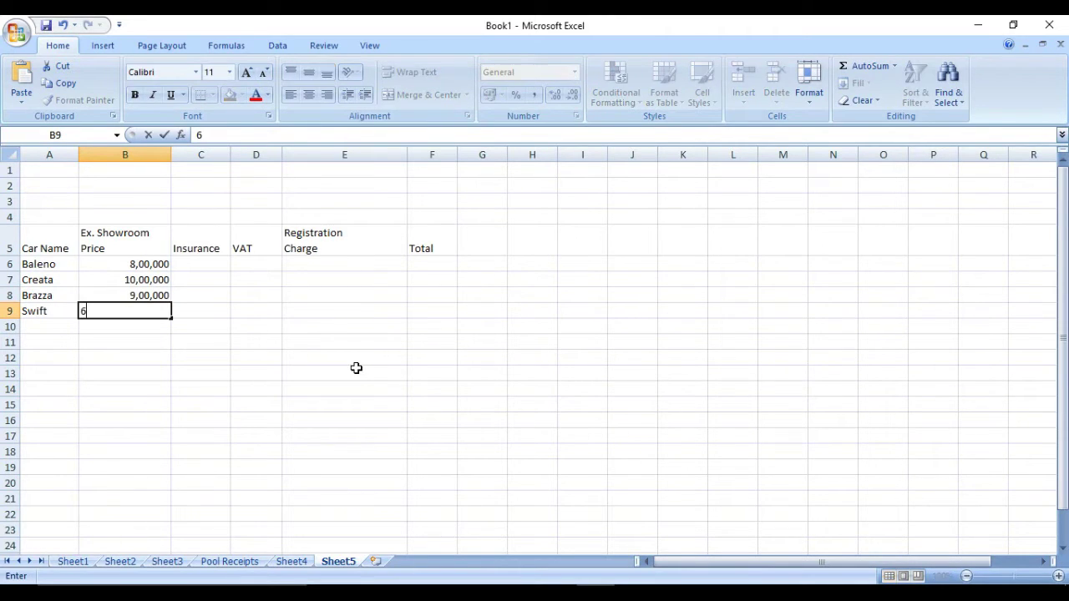
{"action": "type", "text": ",00,000"}
{"action": "key", "text": "Tab"}
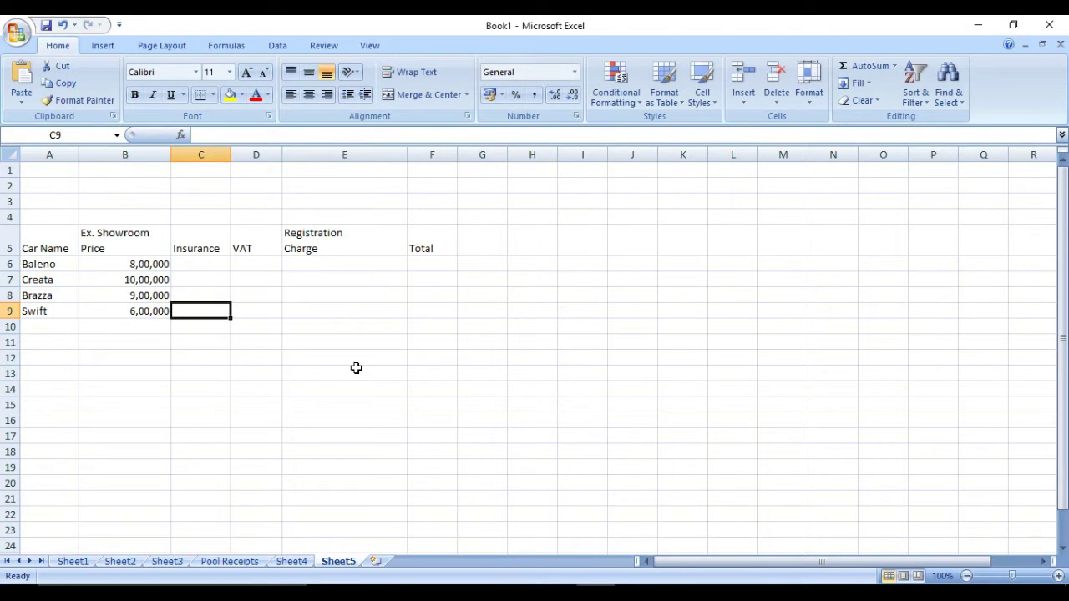
Check the insurance amounts in the Word table and enter 32,000 for Baleno in C6 and 40,000 for Creata in C7
{"action": "left_click", "coordinate": [200, 264]}
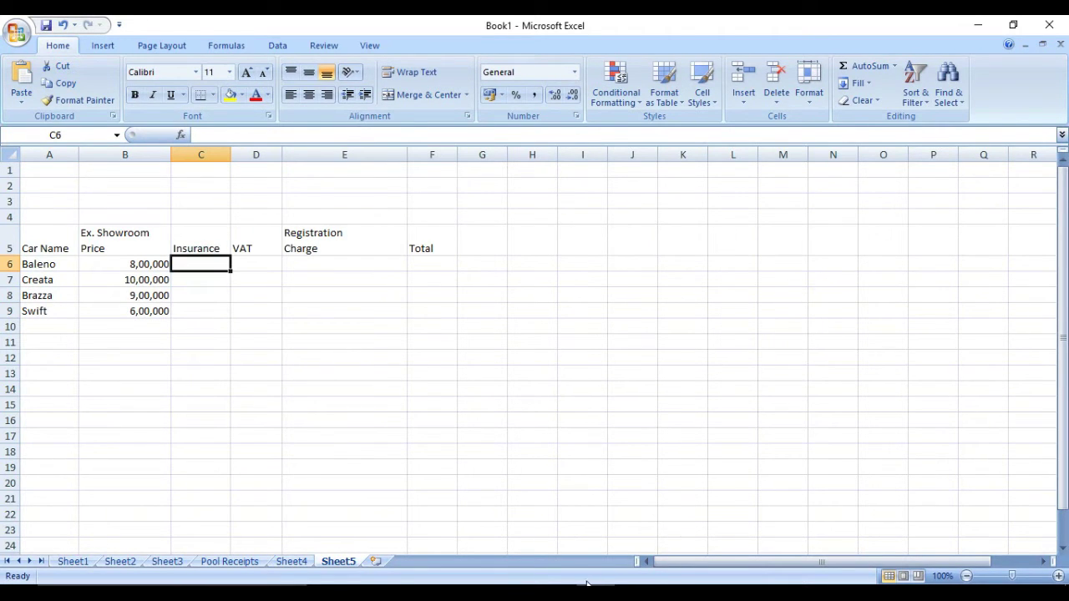
{"action": "key", "text": "super+d"}
{"action": "key", "text": "super+d"}
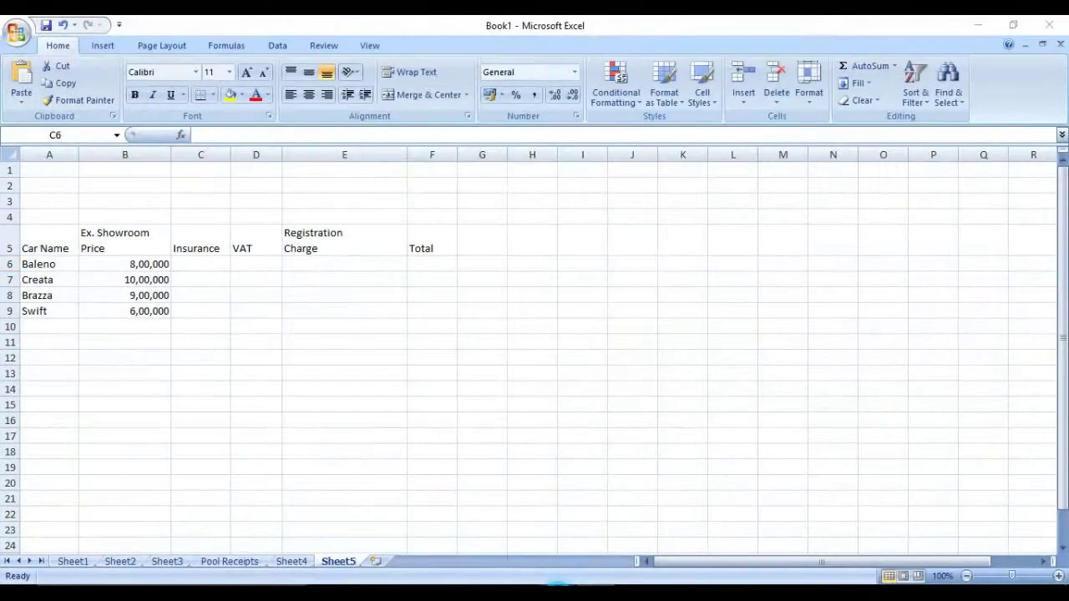
{"action": "key", "text": "alt+Tab"}
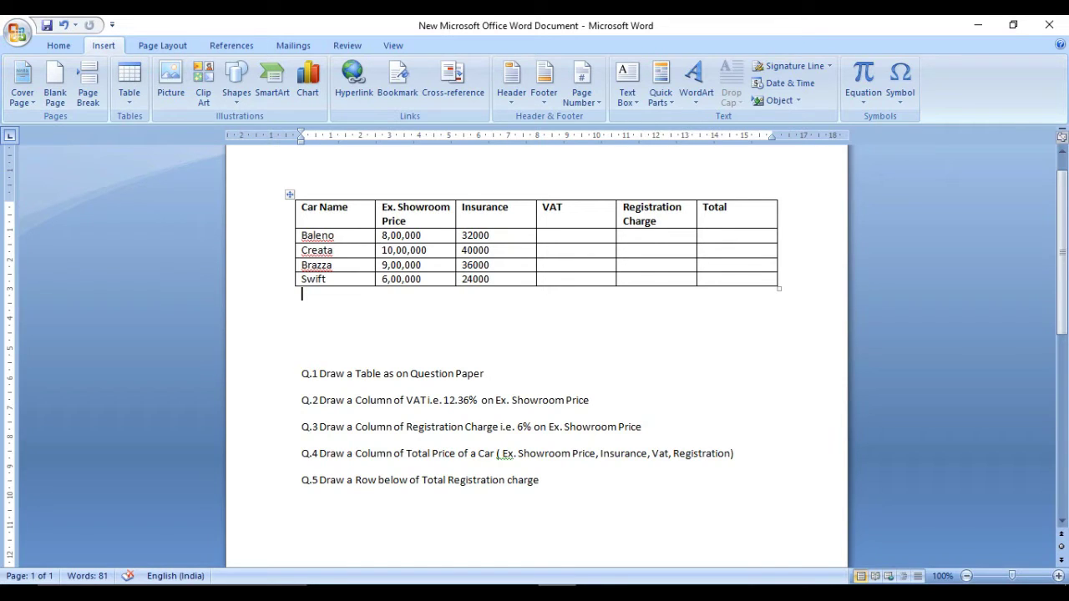
{"action": "mouse_move", "coordinate": [594, 592]}
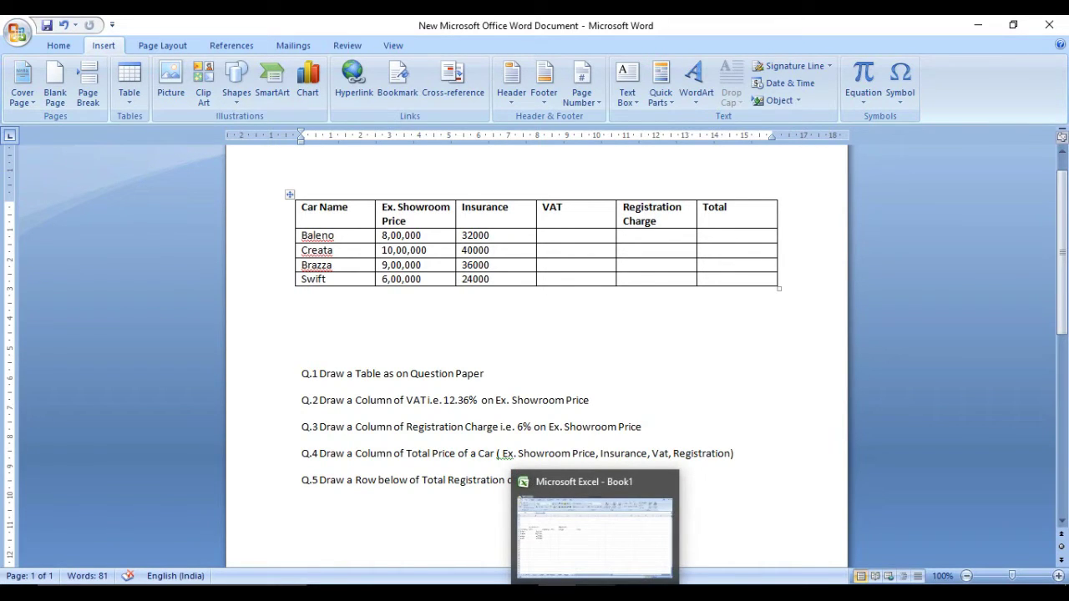
{"action": "left_click", "coordinate": [594, 591]}
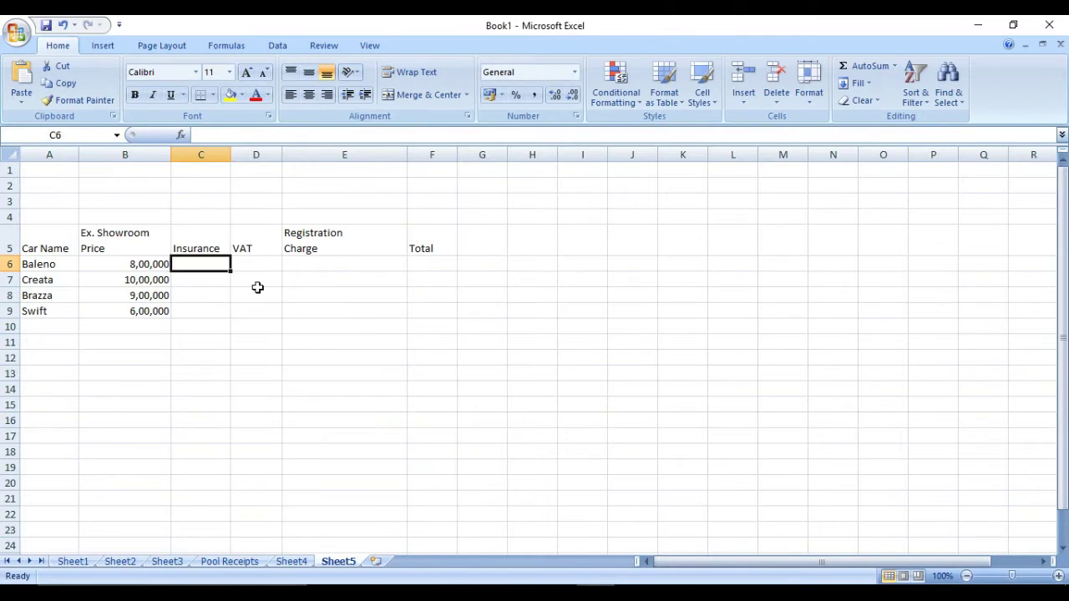
{"action": "type", "text": "32"}
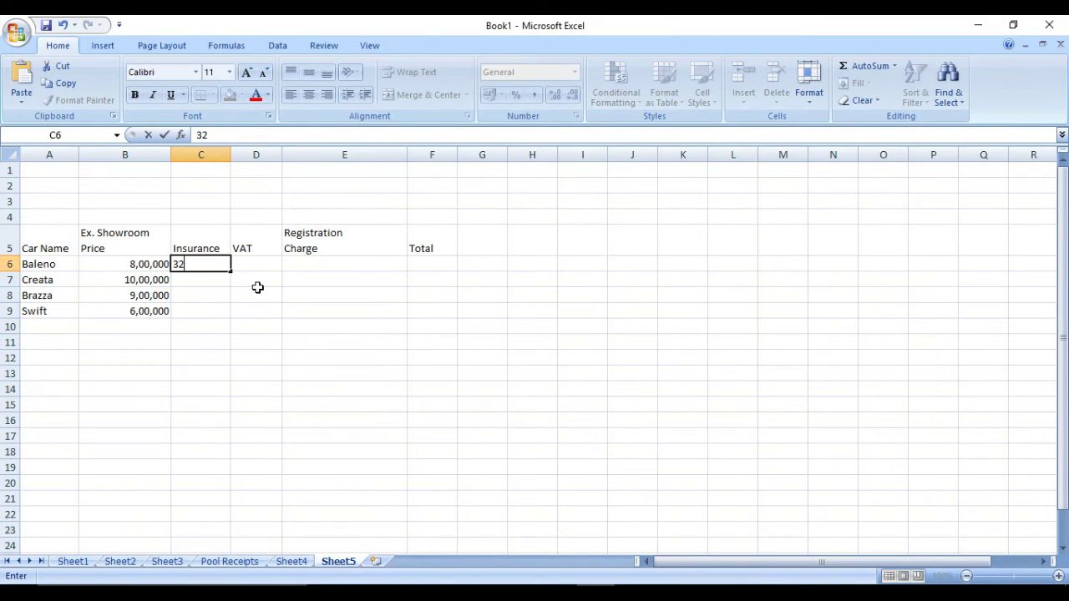
{"action": "type", "text": ",000"}
{"action": "key", "text": "Return"}
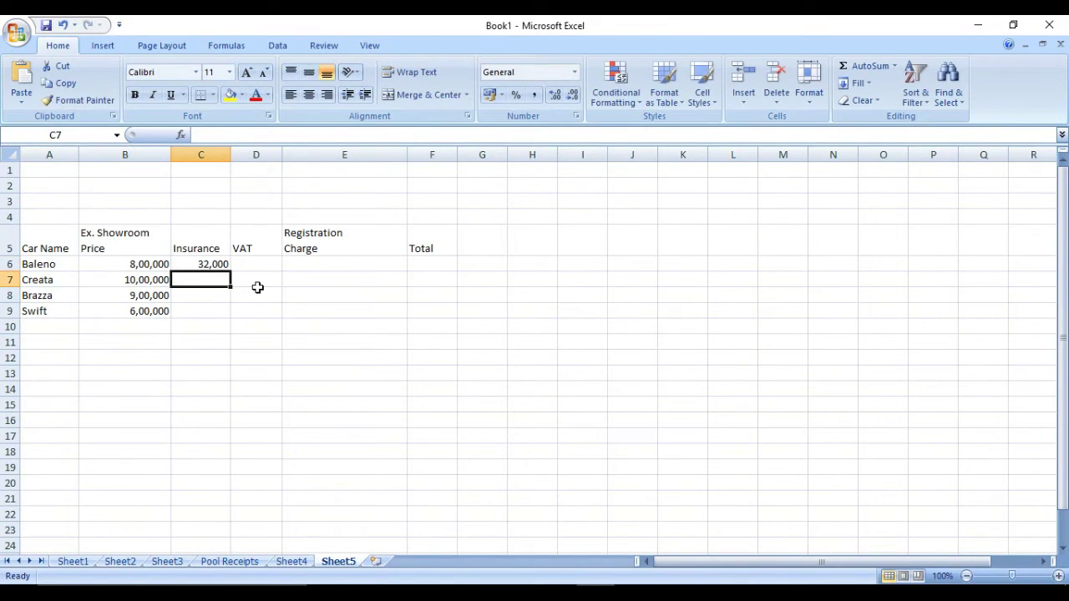
{"action": "type", "text": "4"}
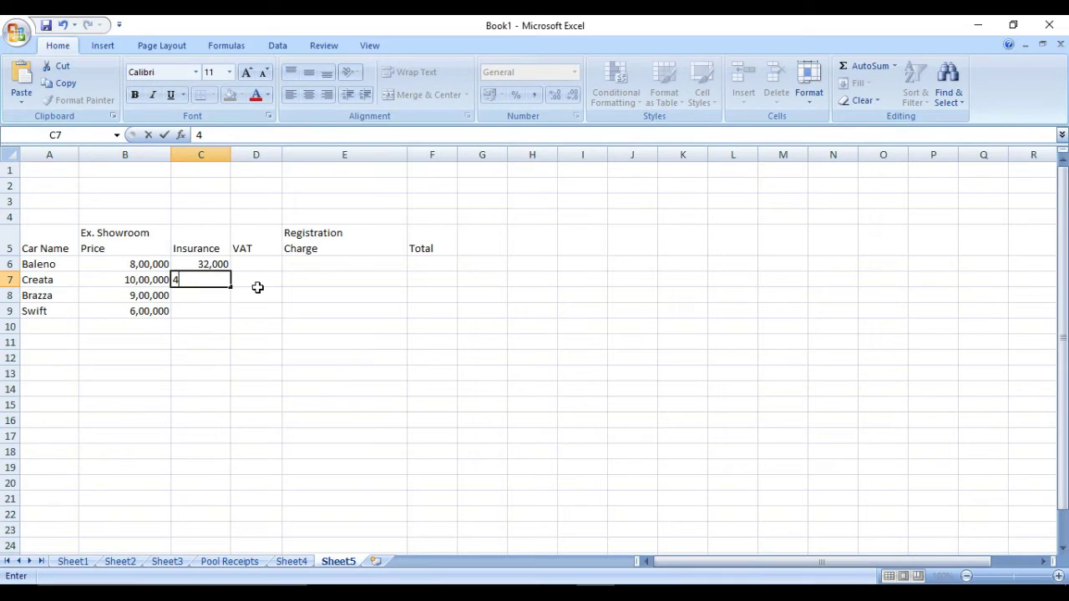
{"action": "type", "text": "0,,"}
{"action": "type", "text": "000"}
{"action": "key", "text": "Return"}
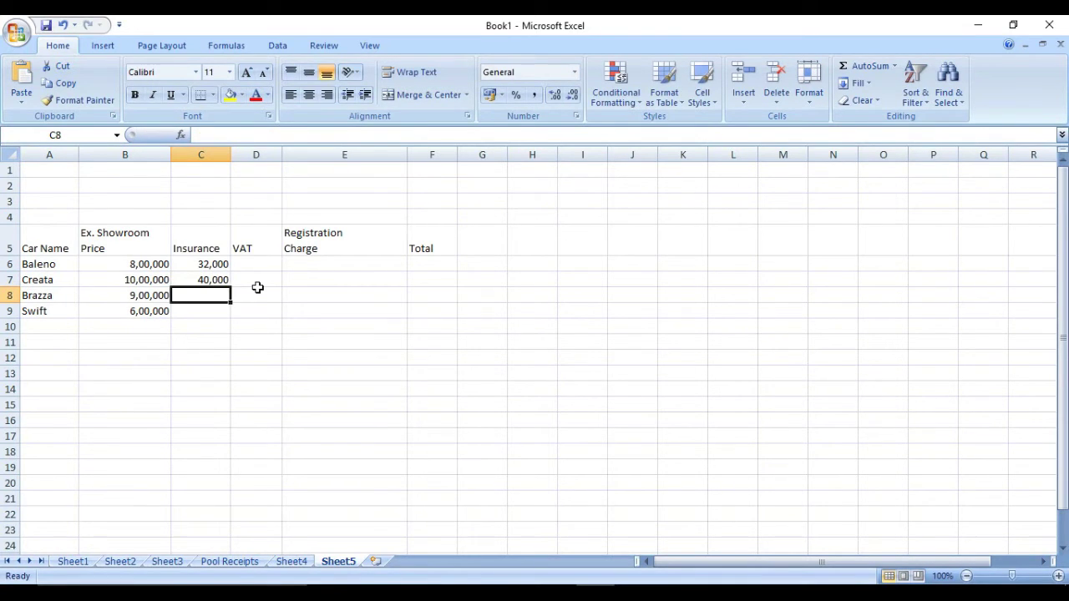
Check the remaining insurance amounts in the Word table and enter 36,000 for Brazza in C8 and 24,000 for Swift in C9
{"action": "key", "text": "alt+Tab"}
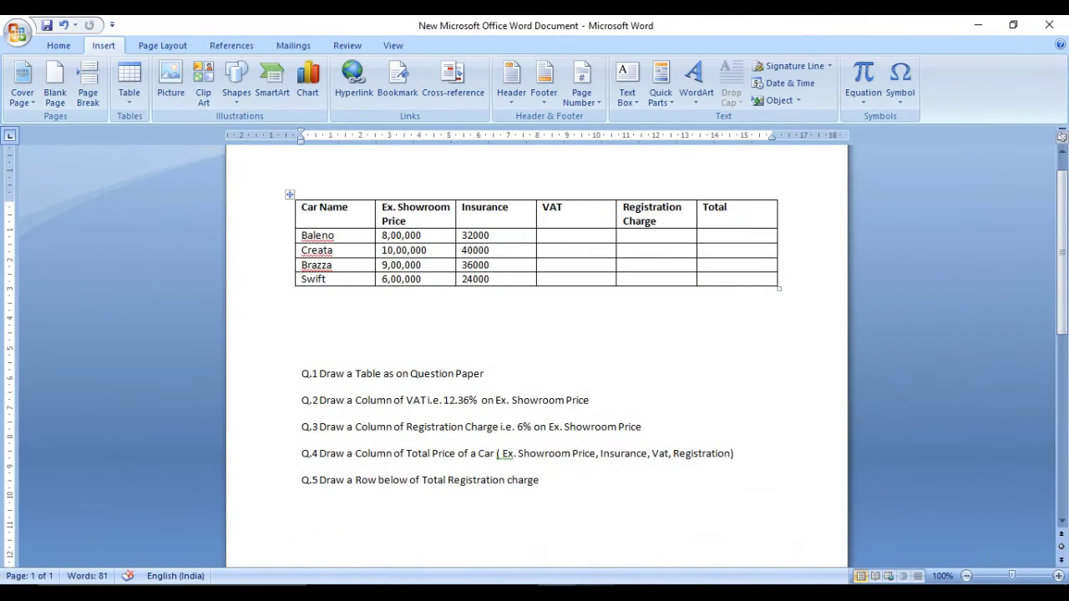
{"action": "key", "text": "alt+Tab"}
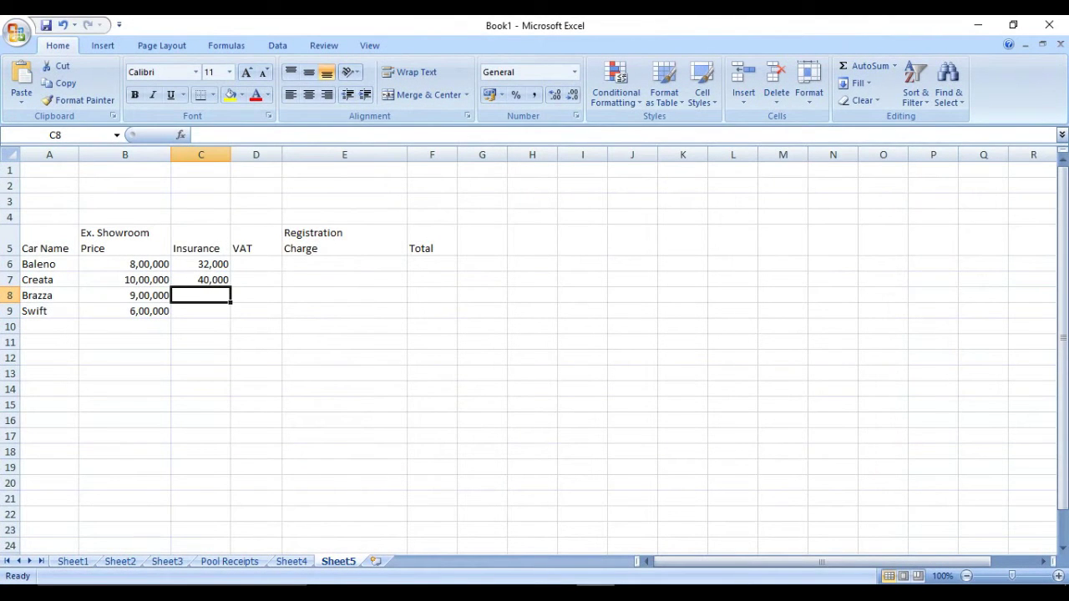
{"action": "type", "text": "36"}
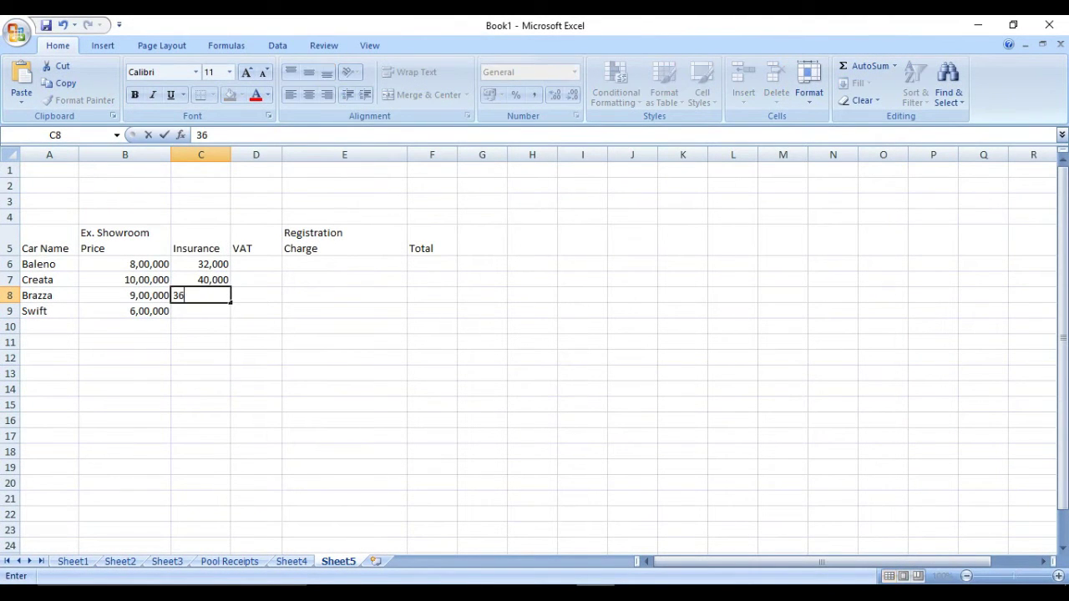
{"action": "type", "text": ",000"}
{"action": "key", "text": "Return"}
{"action": "type", "text": "24,000"}
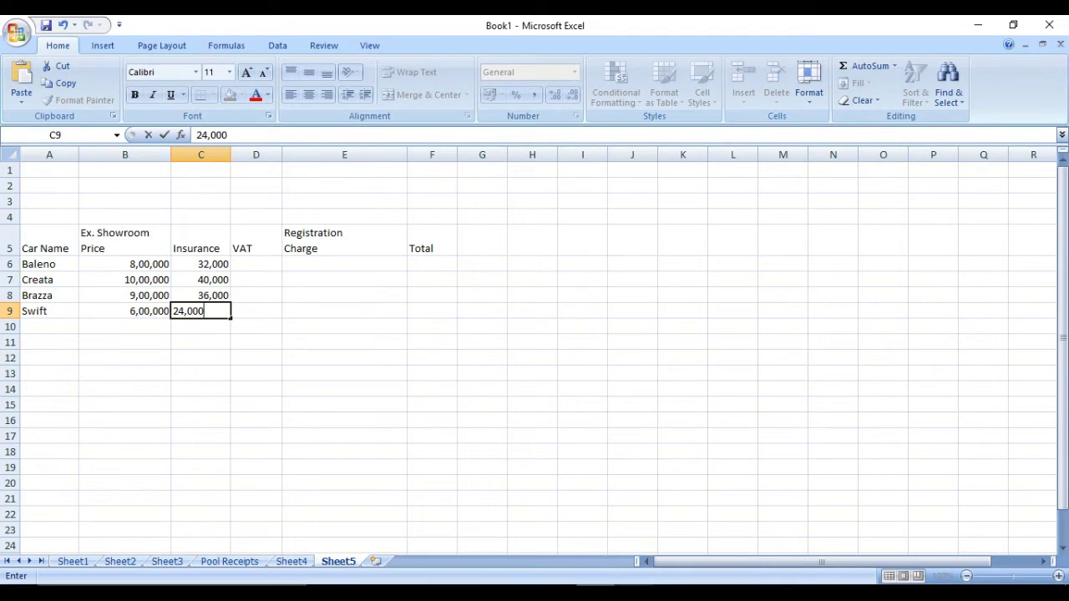
{"action": "left_click", "coordinate": [257, 265]}
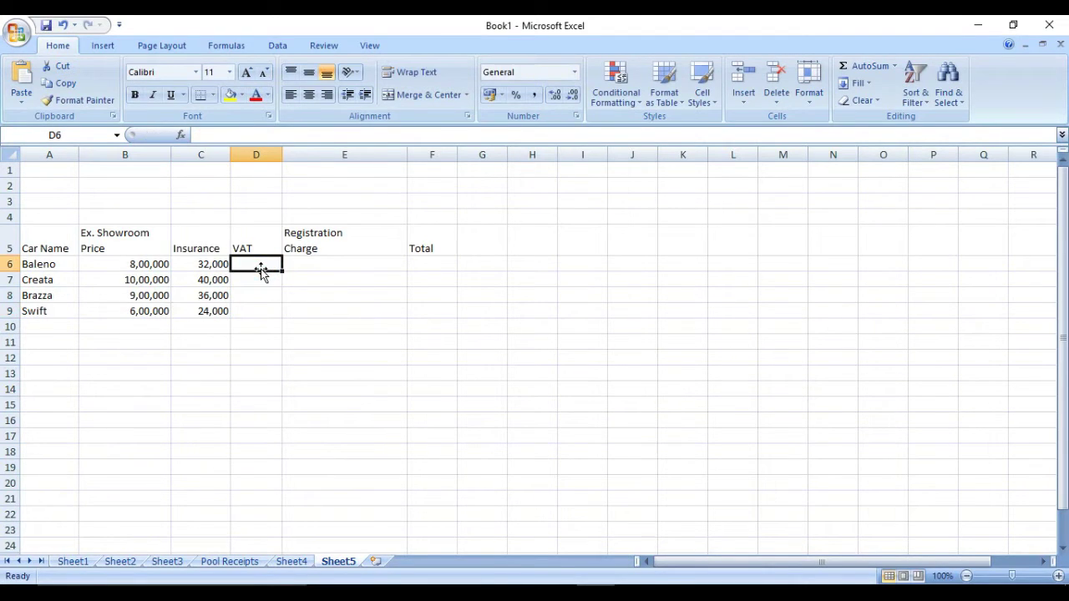
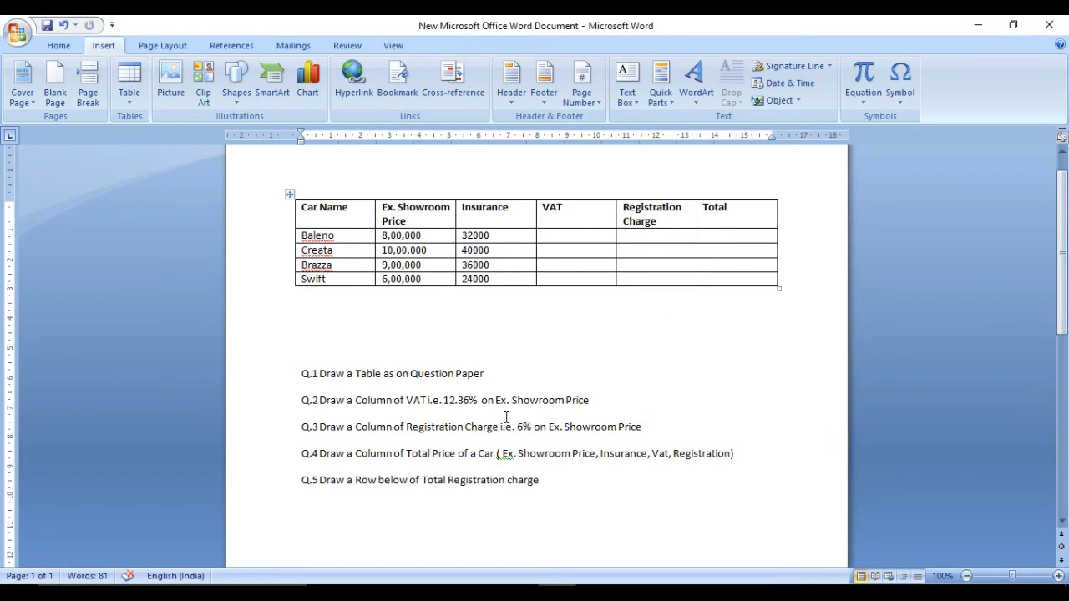
Return to the Excel sheet and apply All Borders to the car price table A5:F9
{"action": "key", "text": "alt+Tab"}
{"action": "left_click_drag", "start_coordinate": [29, 231], "coordinate": [451, 311]}
{"action": "left_click", "coordinate": [213, 94]}
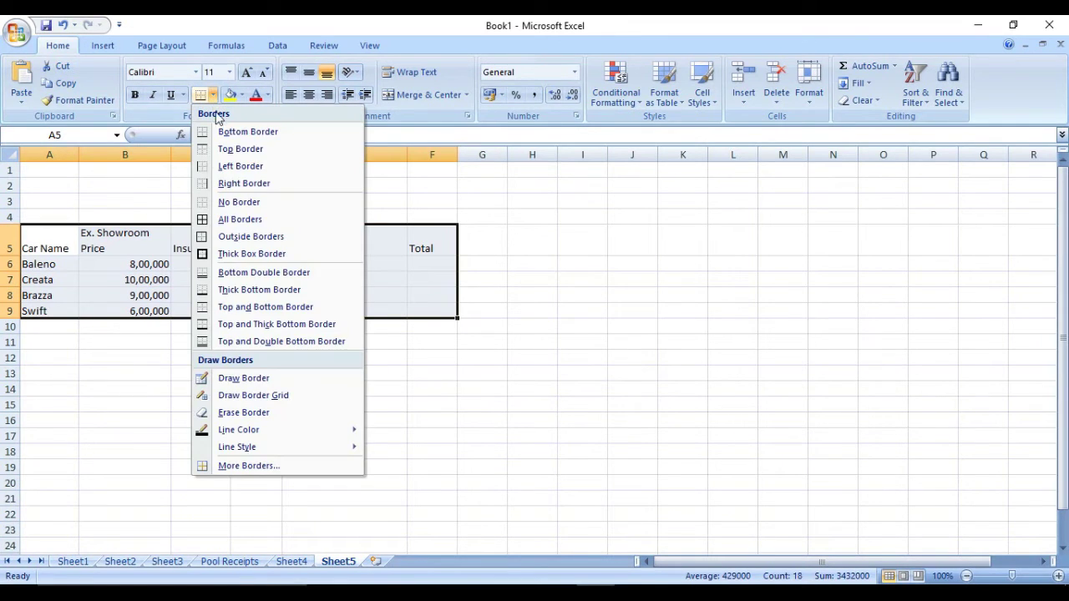
{"action": "left_click", "coordinate": [221, 221]}
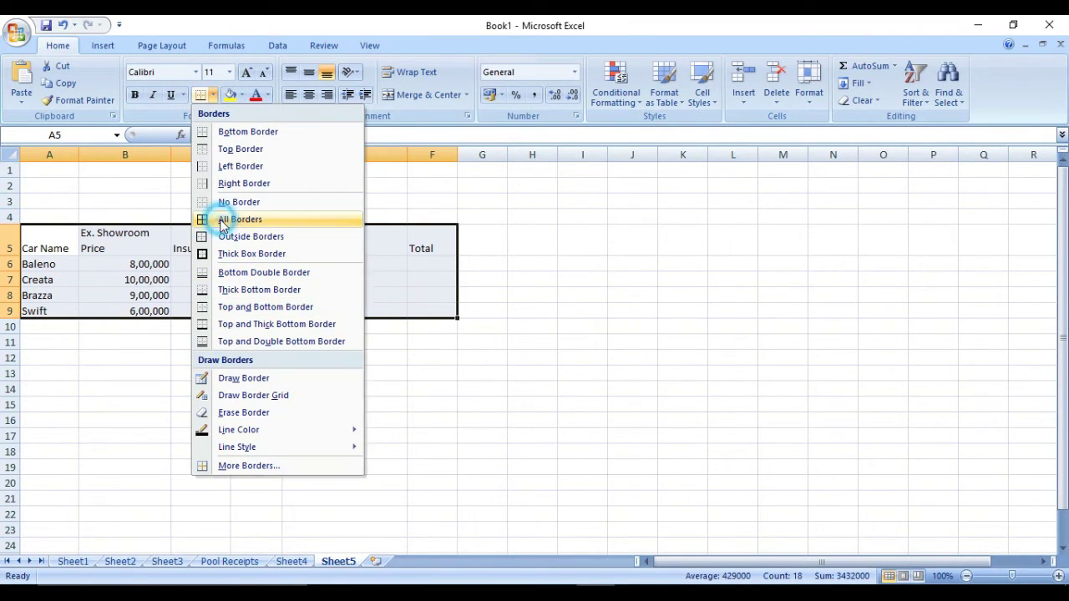
{"action": "left_click", "coordinate": [261, 291]}
{"action": "left_click", "coordinate": [343, 352]}
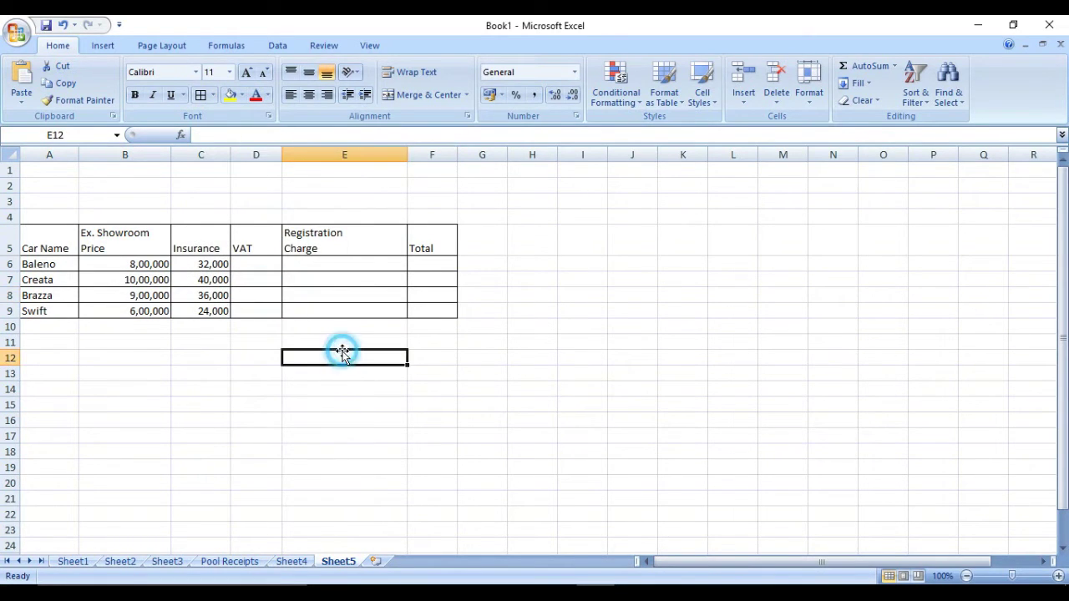
Compare the heading row with the Word table and top-align the headings in A5:F5
{"action": "left_click", "coordinate": [260, 266]}
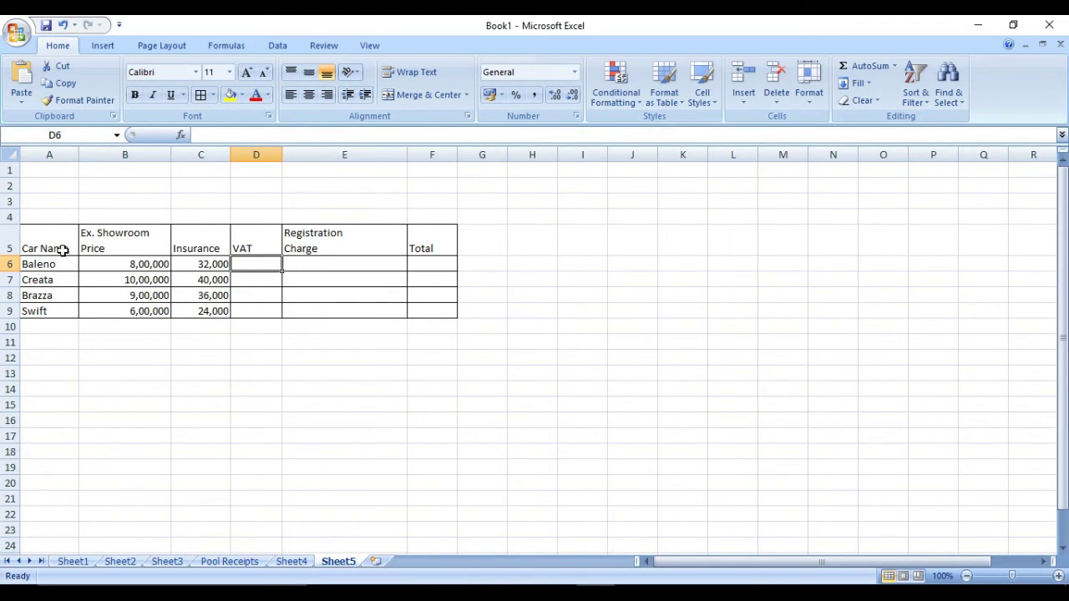
{"action": "left_click_drag", "start_coordinate": [37, 237], "coordinate": [421, 248]}
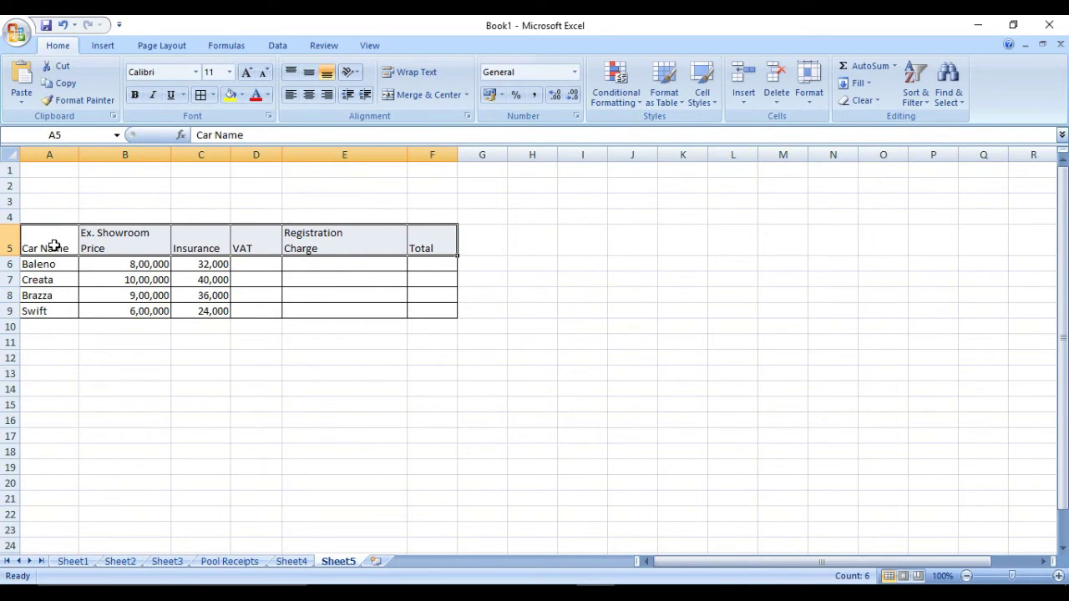
{"action": "key", "text": "alt+Tab"}
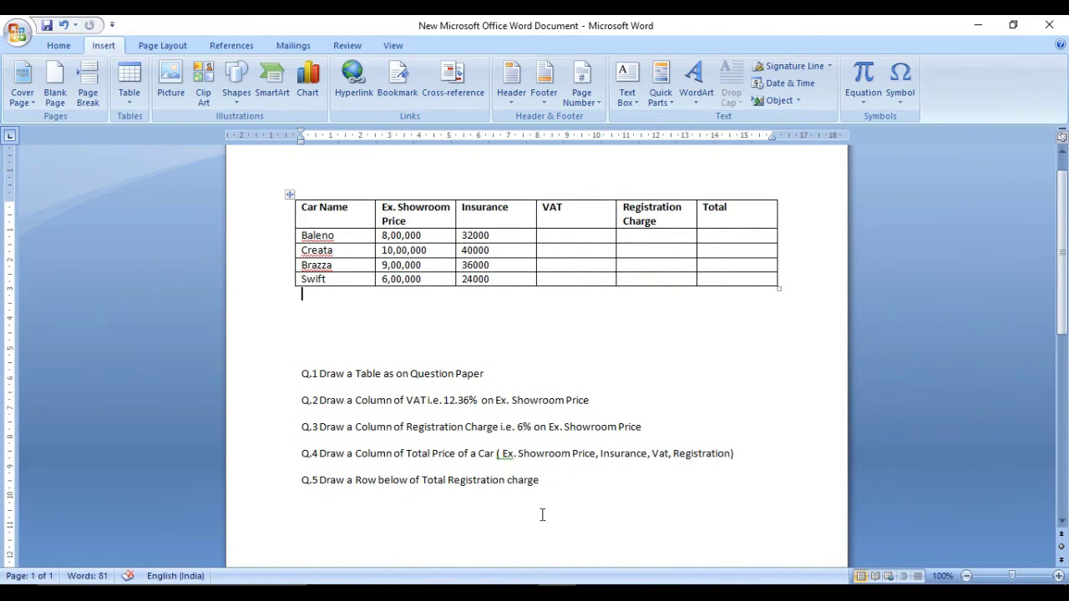
{"action": "key", "text": "alt+Tab"}
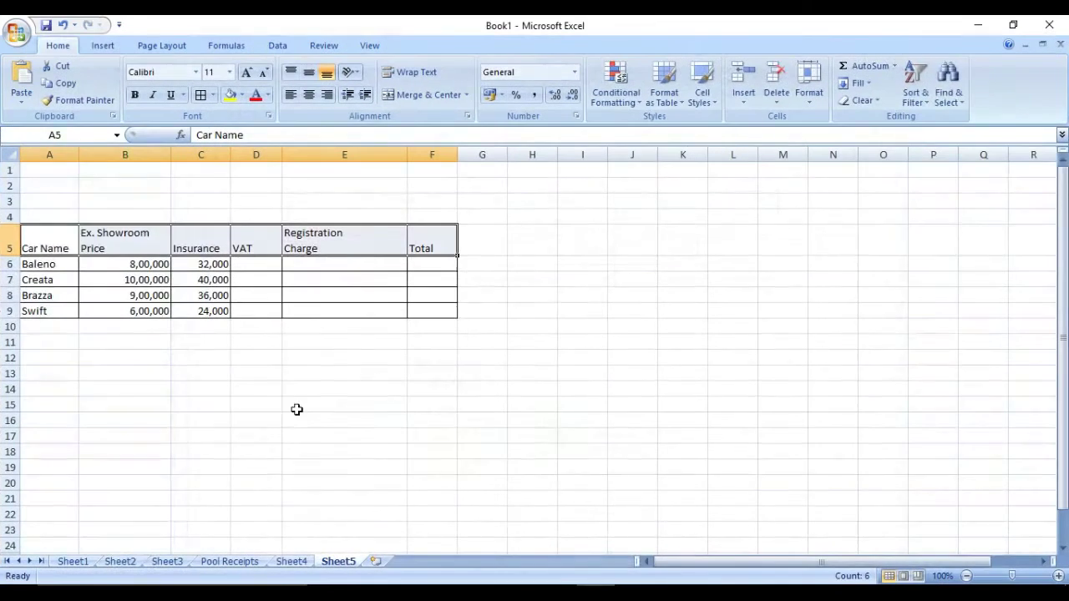
{"action": "left_click", "coordinate": [288, 73]}
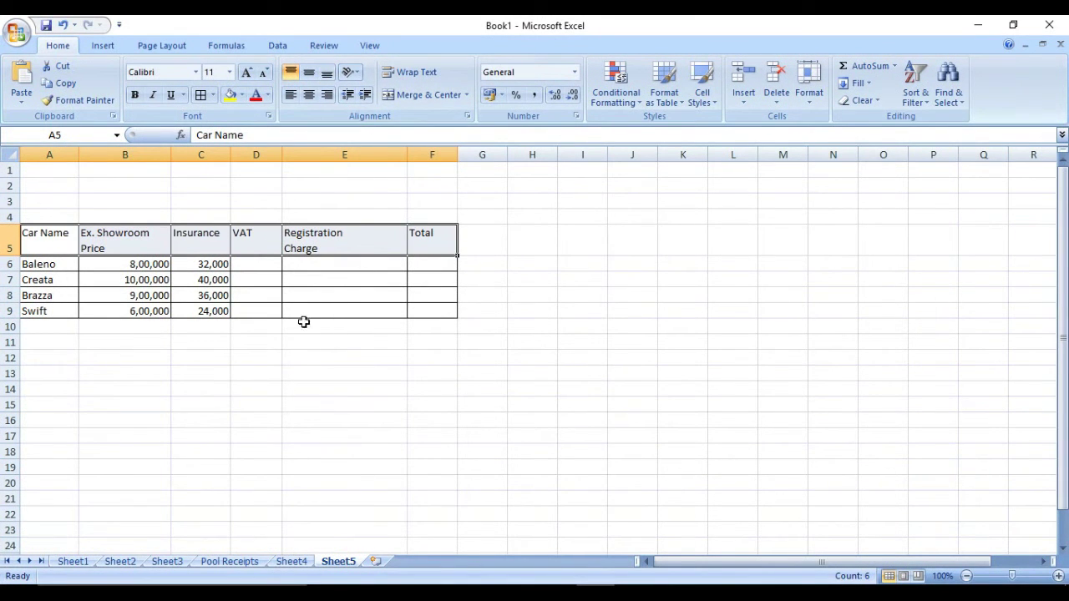
Check the VAT question in the Word document, then calculate VAT with =B6*12.36% in D6 and fill it down to D9
{"action": "key", "text": "alt+Tab"}
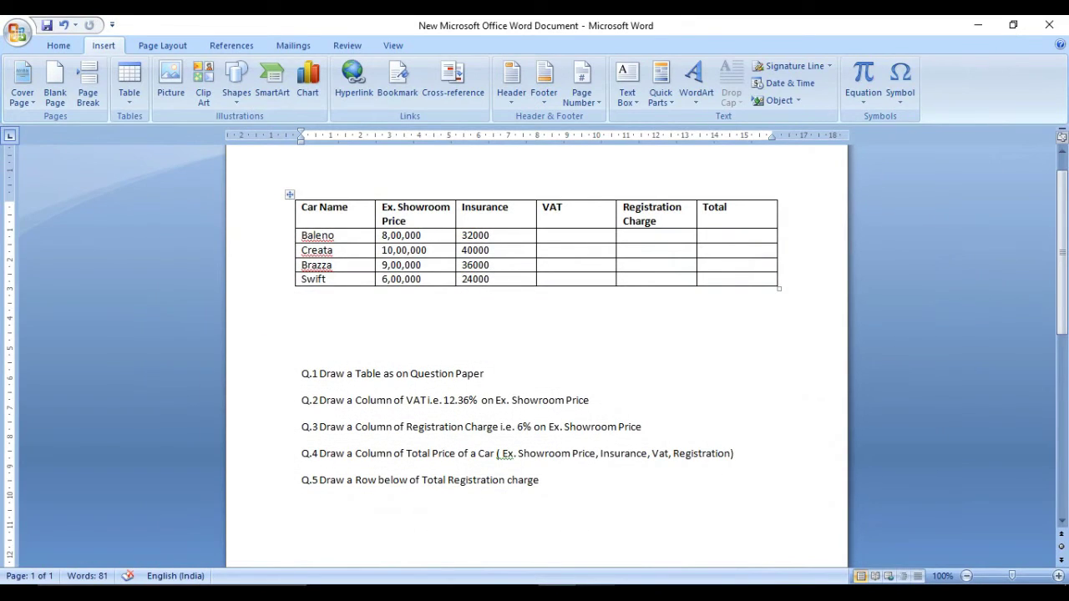
{"action": "key", "text": "alt+Tab"}
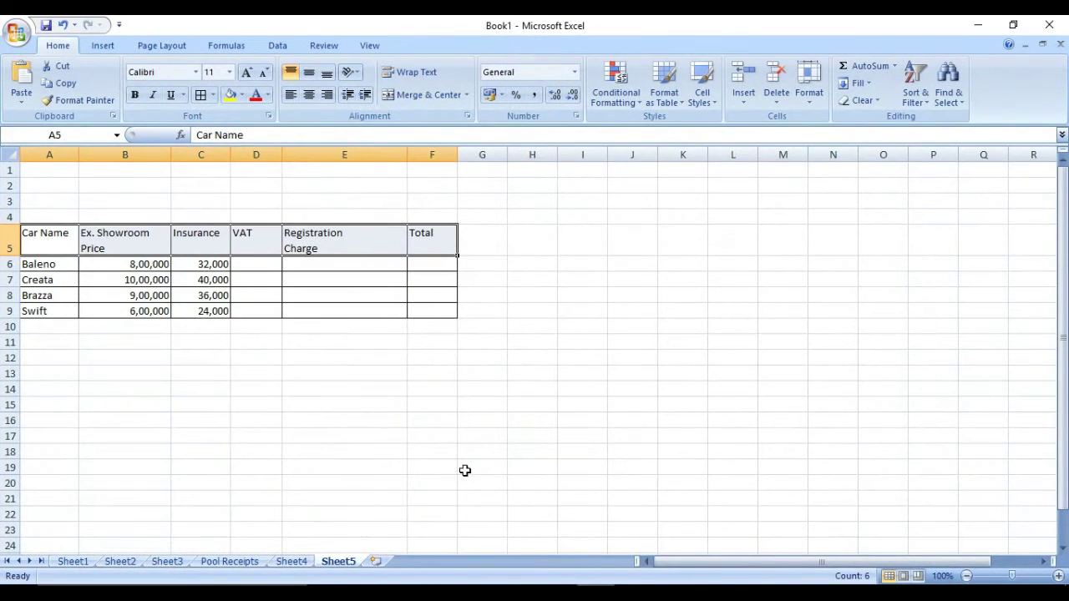
{"action": "key", "text": "alt+Tab"}
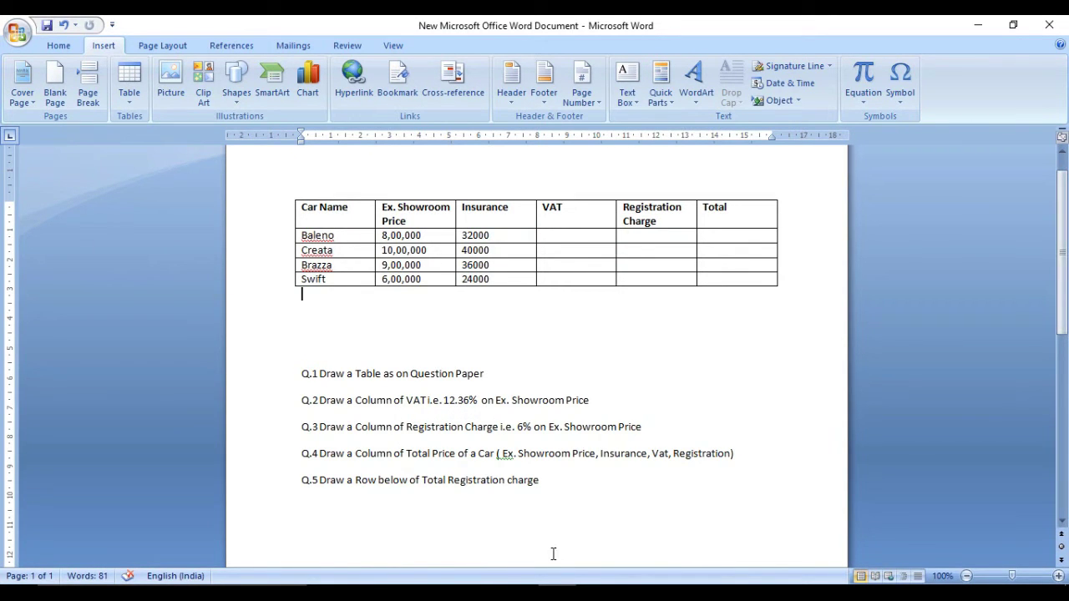
{"action": "key", "text": "alt+Tab"}
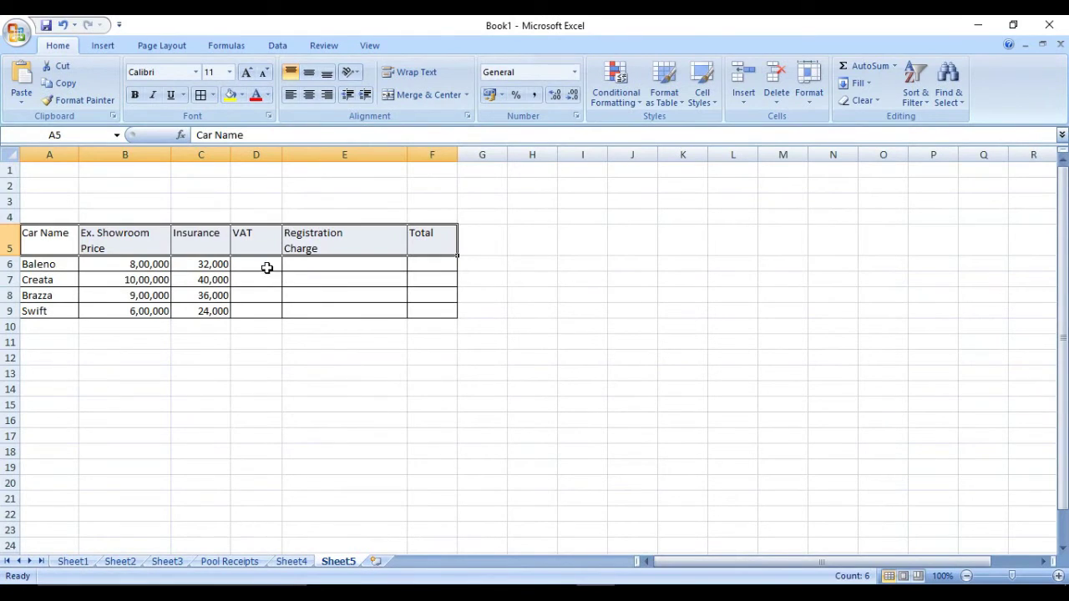
{"action": "left_click", "coordinate": [266, 265]}
{"action": "type", "text": "="}
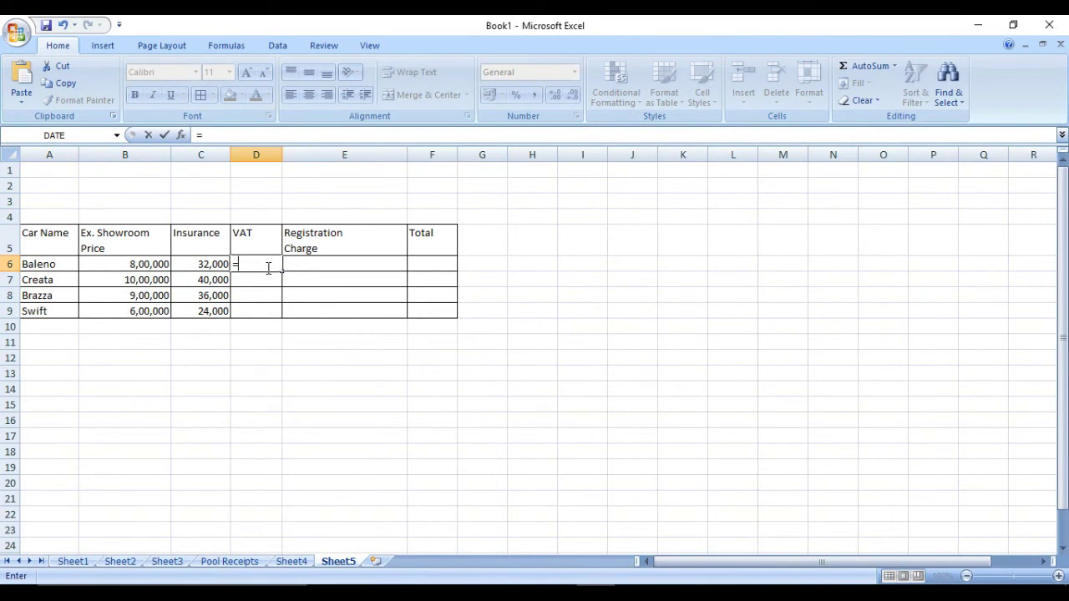
{"action": "left_click", "coordinate": [157, 264]}
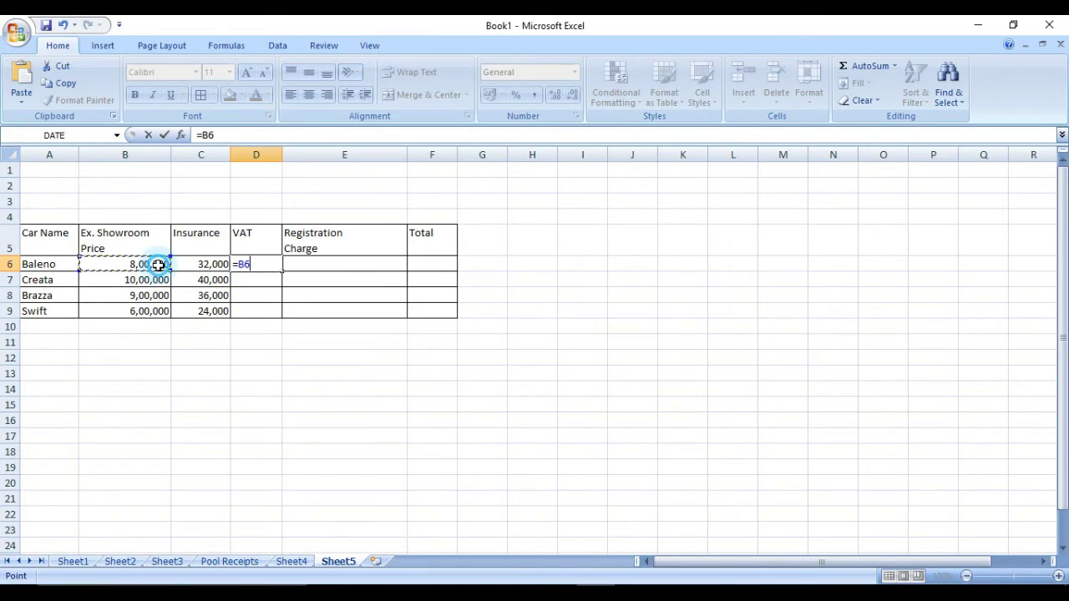
{"action": "type", "text": "*"}
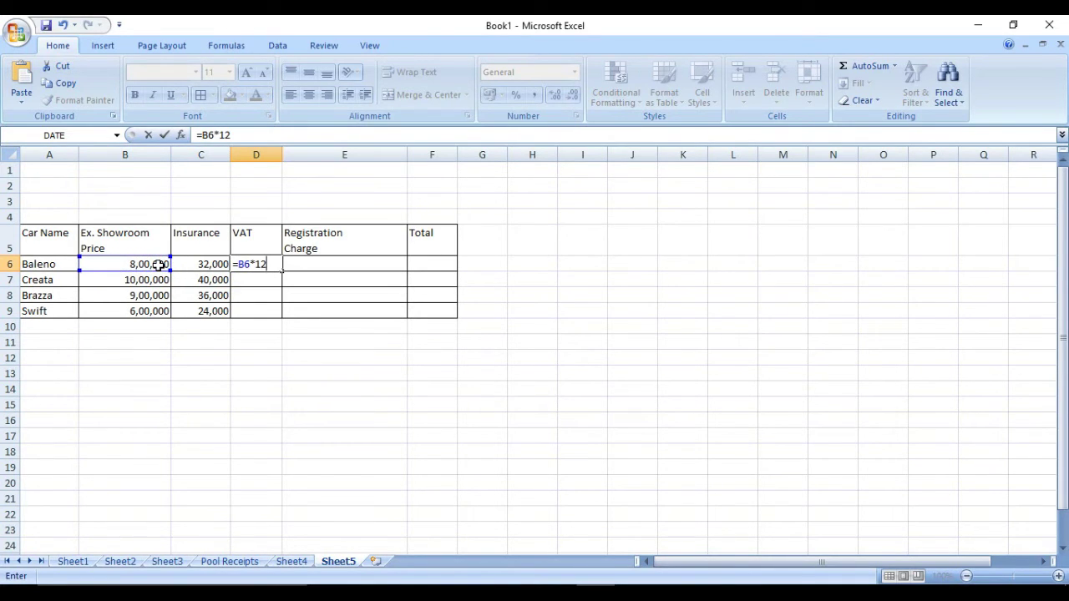
{"action": "type", "text": "12.36%"}
{"action": "key", "text": "Return"}
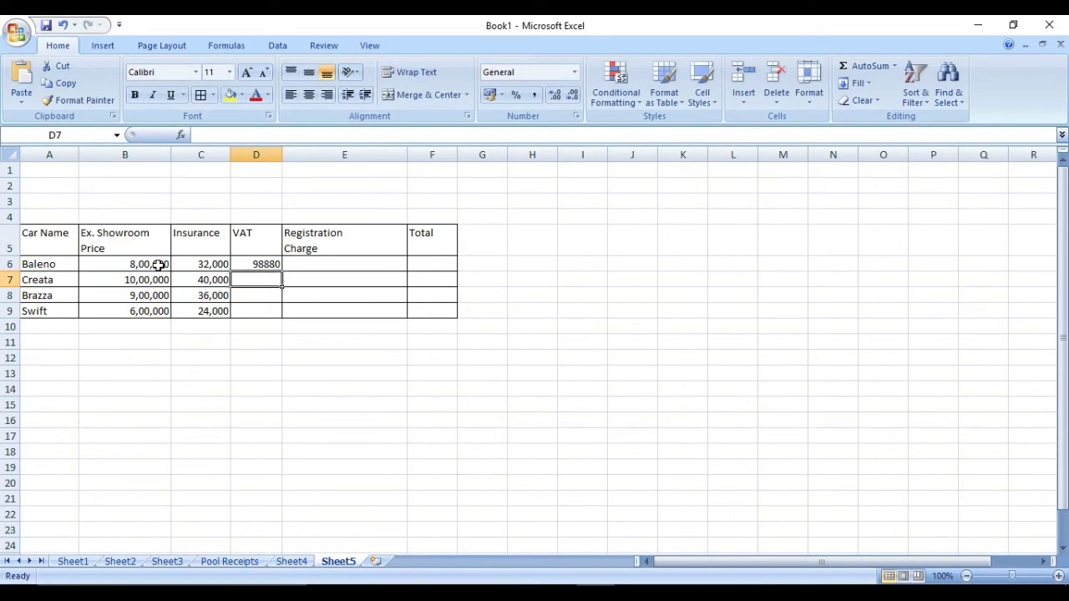
{"action": "left_click", "coordinate": [266, 266]}
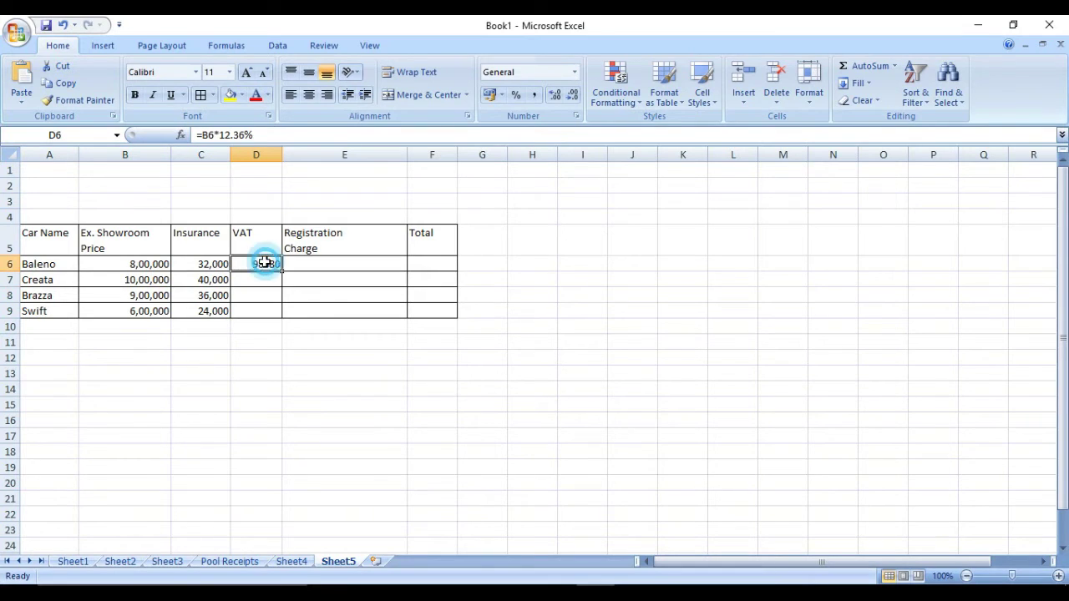
{"action": "left_click_drag", "start_coordinate": [283, 272], "coordinate": [287, 311]}
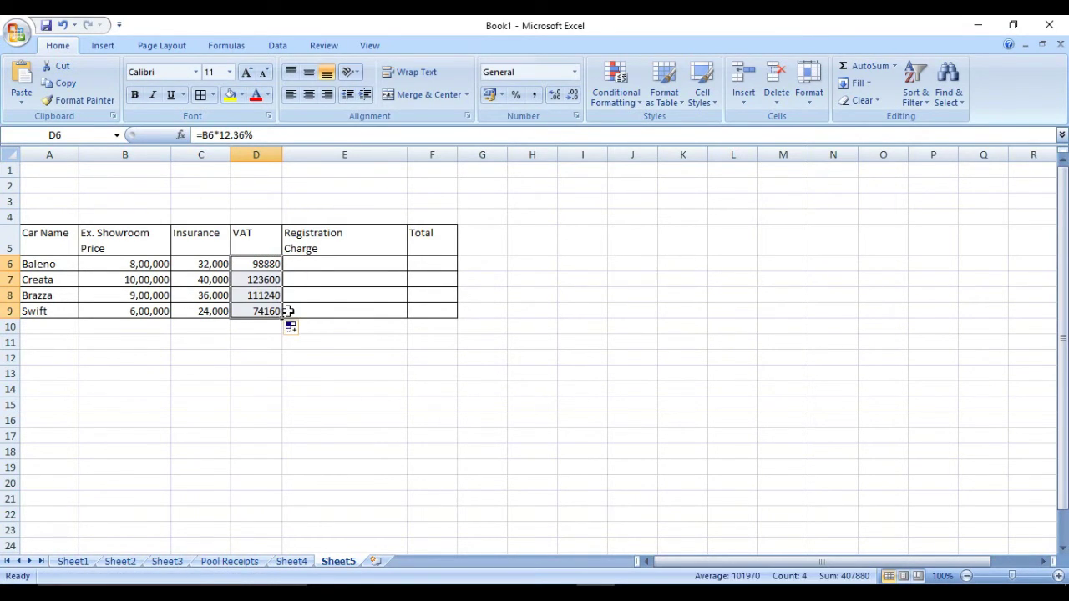
Check the registration charge question in the Word document, then calculate it with =B6*6% in E6 and fill it down to E9
{"action": "left_click", "coordinate": [310, 264]}
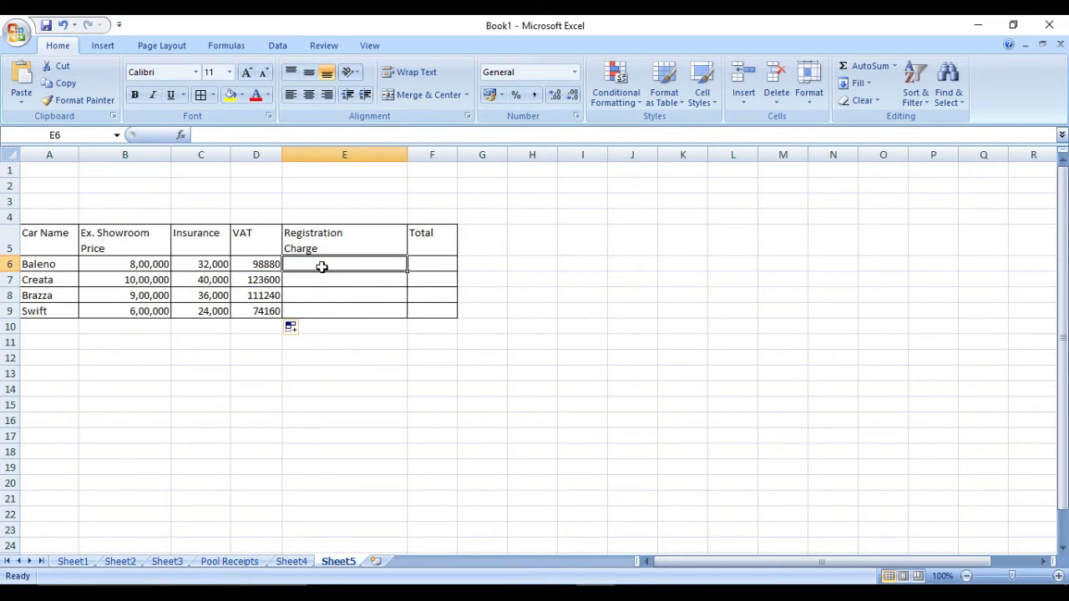
{"action": "key", "text": "alt+Tab"}
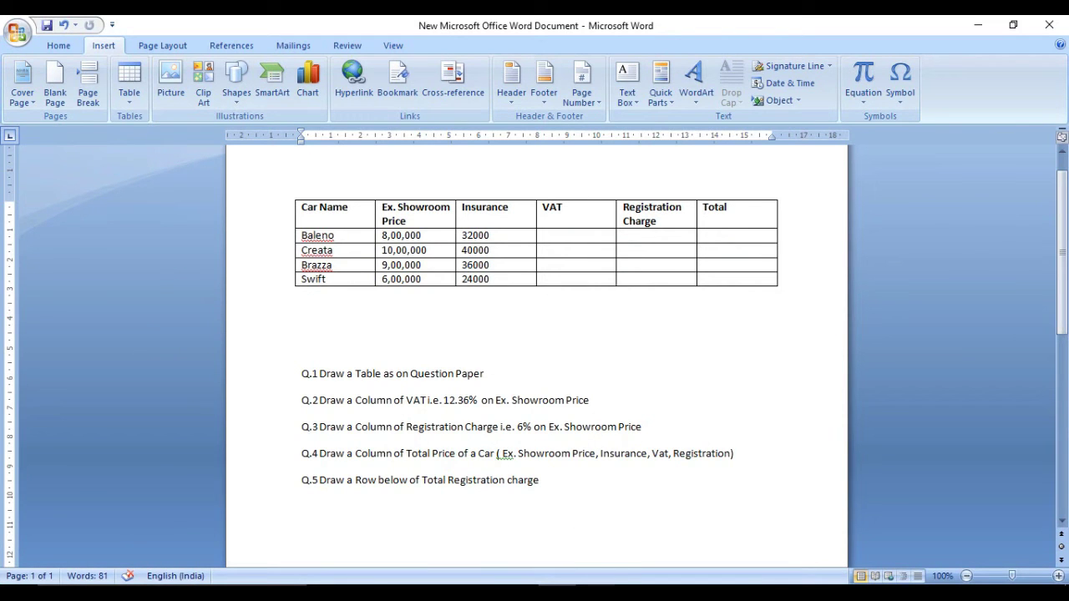
{"action": "key", "text": "alt+Tab"}
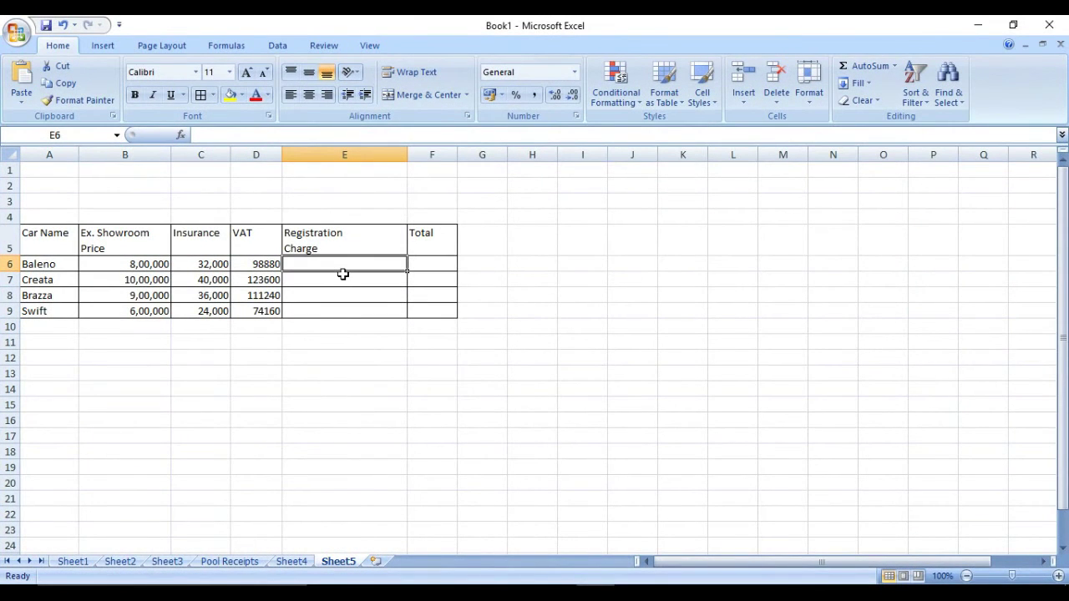
{"action": "type", "text": "="}
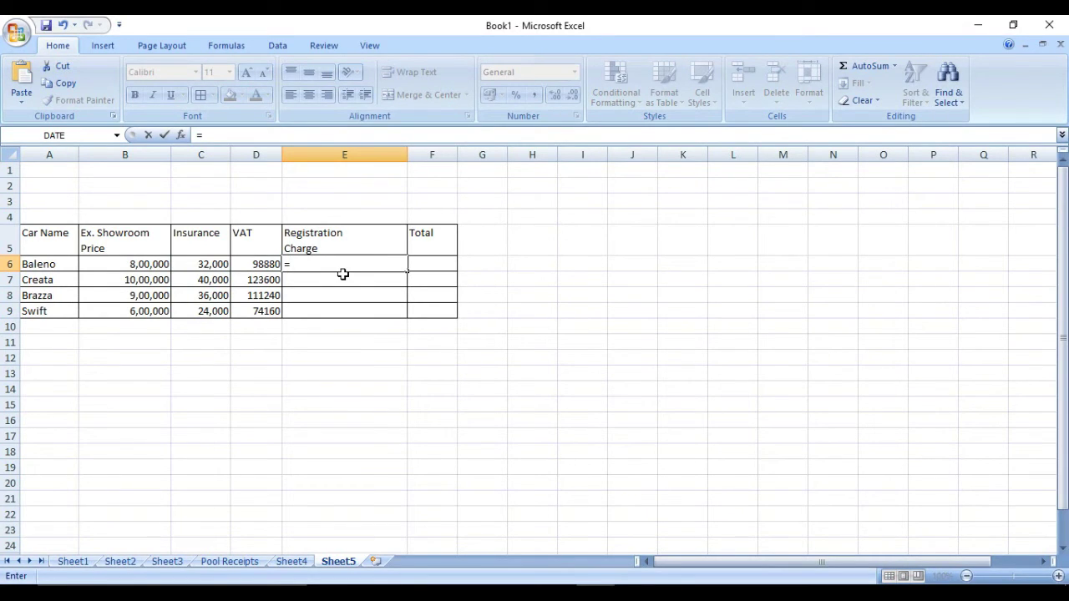
{"action": "left_click", "coordinate": [150, 264]}
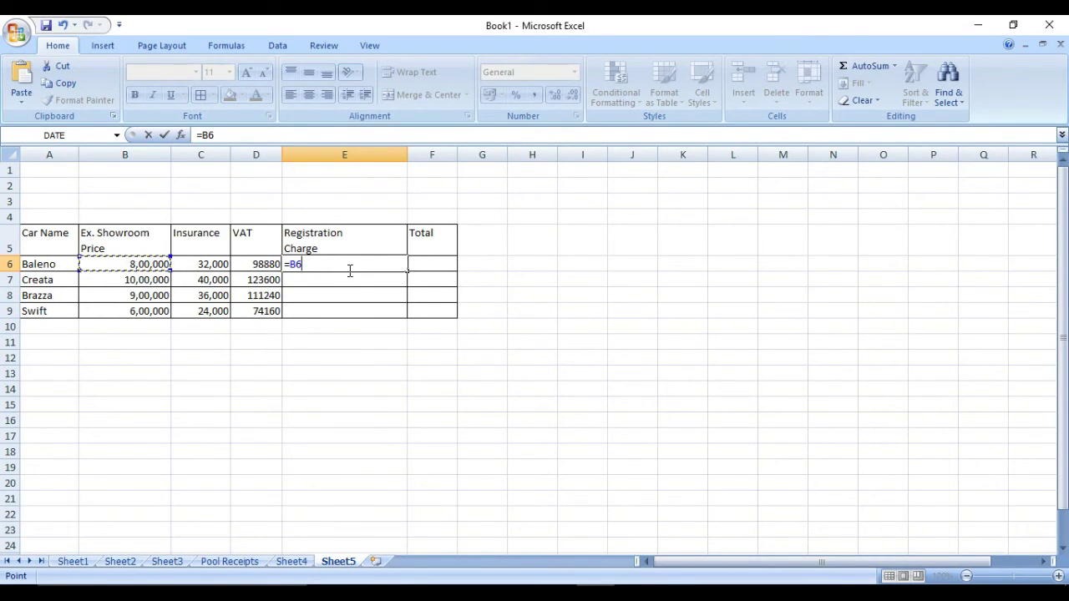
{"action": "type", "text": "*"}
{"action": "key", "text": "Return"}
{"action": "left_click", "coordinate": [358, 262]}
{"action": "left_click_drag", "start_coordinate": [408, 273], "coordinate": [402, 311]}
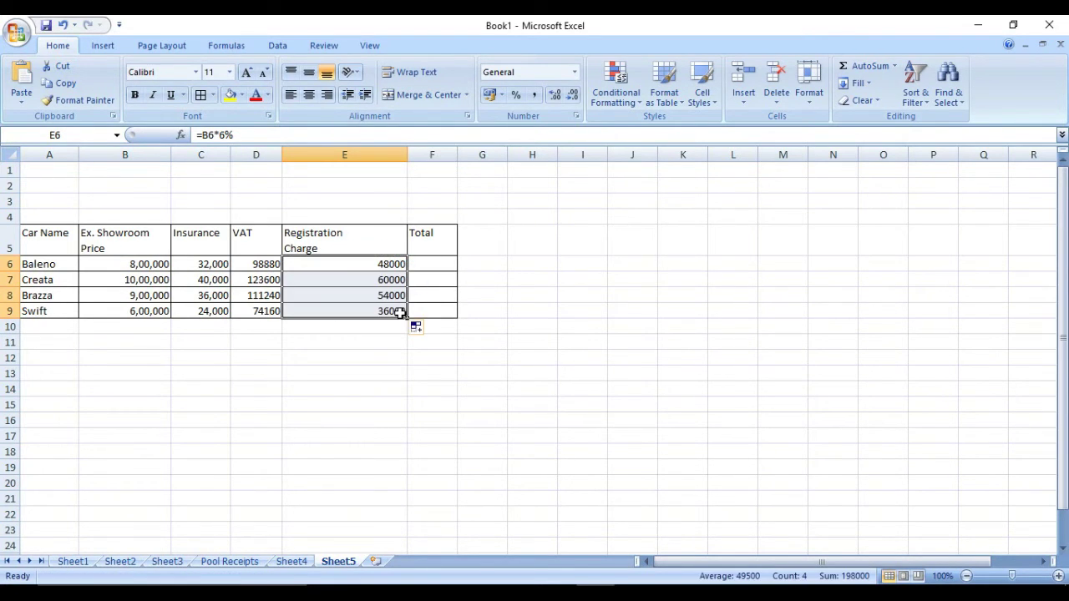
Calculate the total price of each car with =SUM(B6:E6) in F6 and fill it down to F9
{"action": "left_click", "coordinate": [428, 264]}
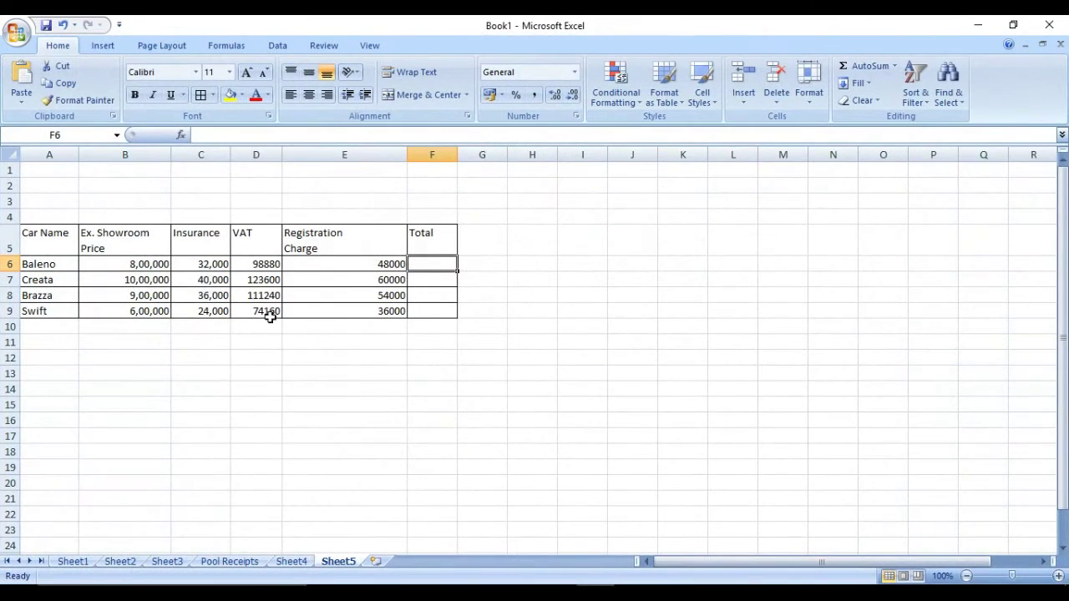
{"action": "left_click_drag", "start_coordinate": [140, 264], "coordinate": [344, 268]}
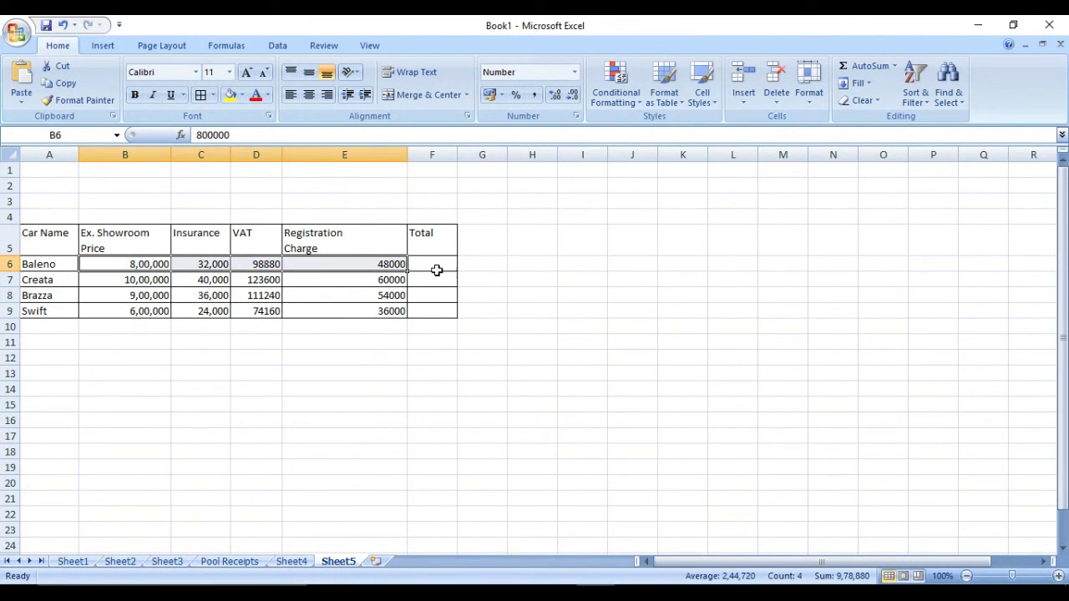
{"action": "left_click", "coordinate": [436, 268]}
{"action": "type", "text": "=sum("}
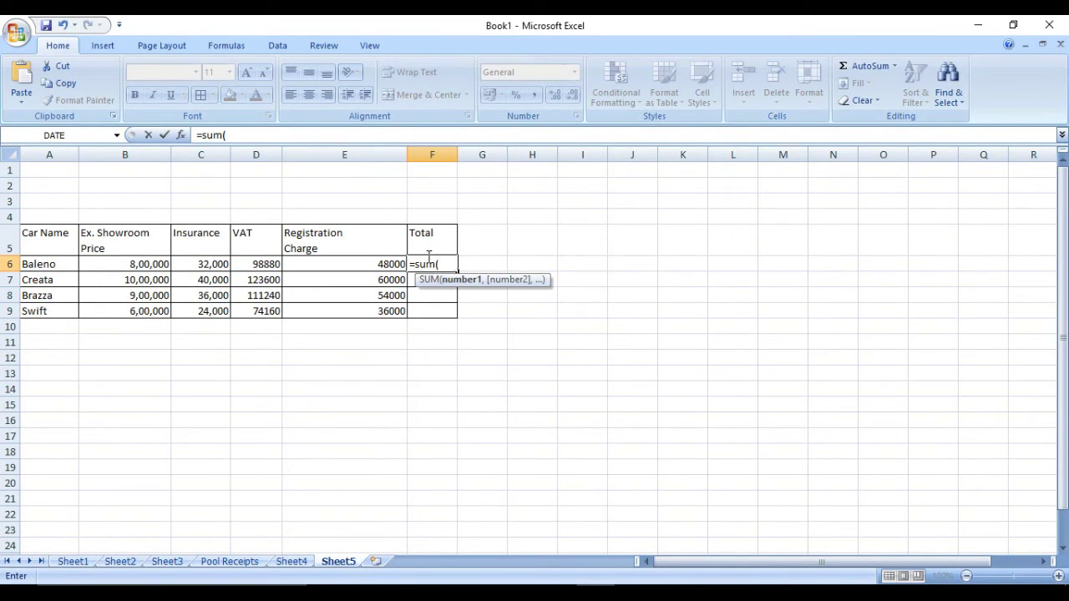
{"action": "left_click_drag", "start_coordinate": [126, 264], "coordinate": [324, 265]}
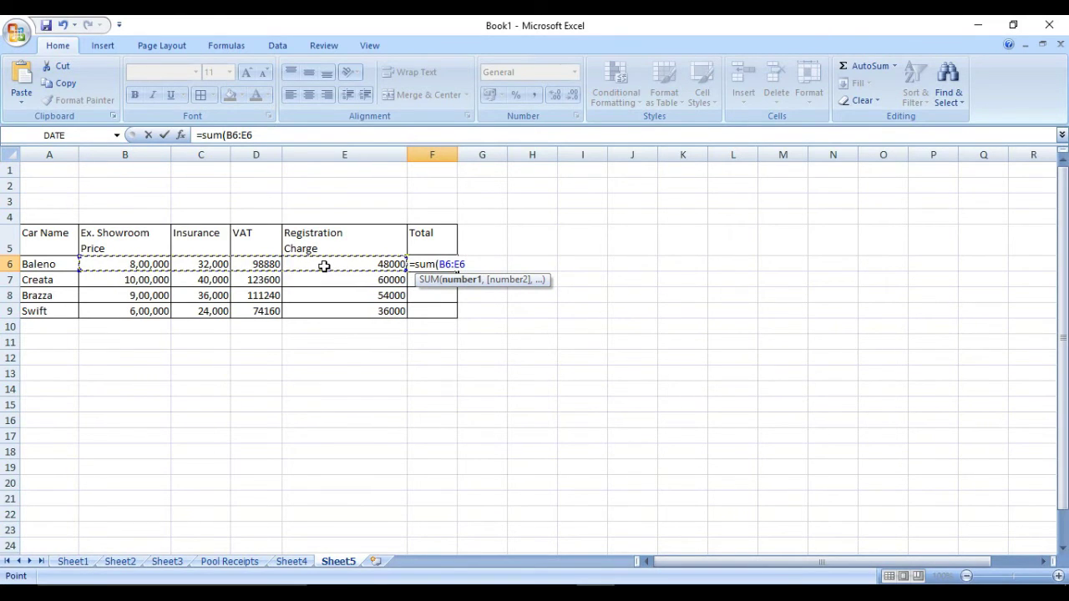
{"action": "type", "text": ")"}
{"action": "key", "text": "Return"}
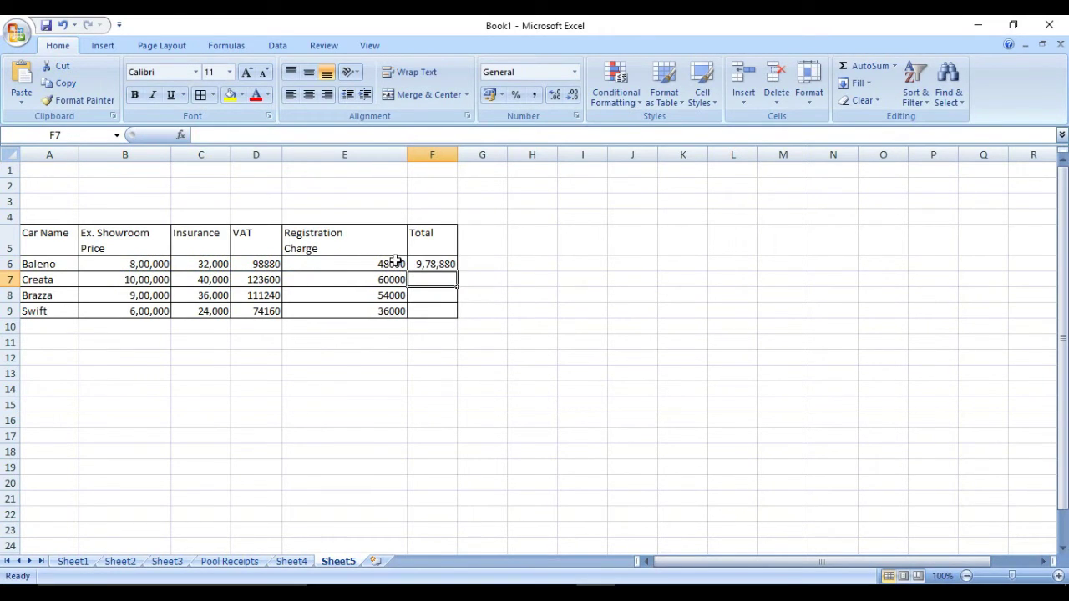
{"action": "left_click", "coordinate": [429, 263]}
{"action": "left_click_drag", "start_coordinate": [457, 272], "coordinate": [458, 314]}
Check the last question in the Word document, then enter the label Total Registration Charge in D10 below the VAT column
{"action": "left_click", "coordinate": [377, 329]}
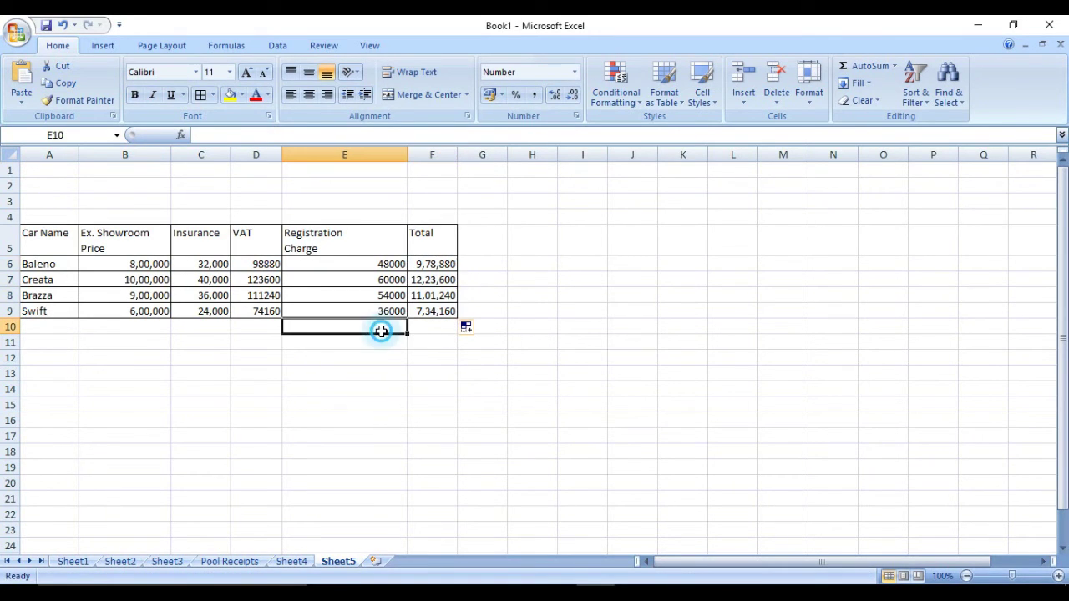
{"action": "left_click", "coordinate": [197, 329]}
{"action": "key", "text": "alt+Tab"}
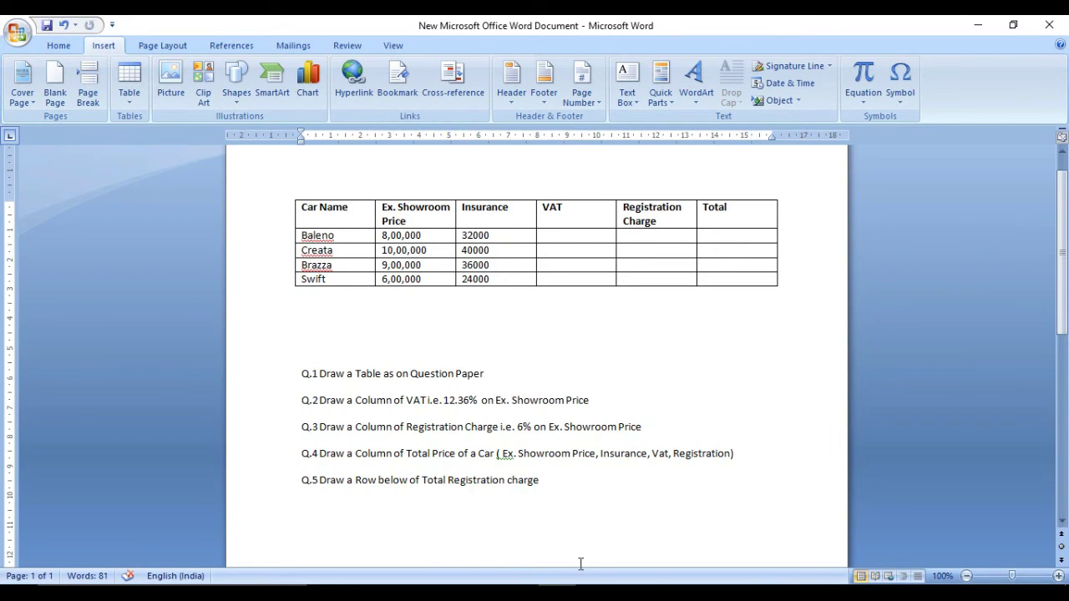
{"action": "key", "text": "alt+Tab"}
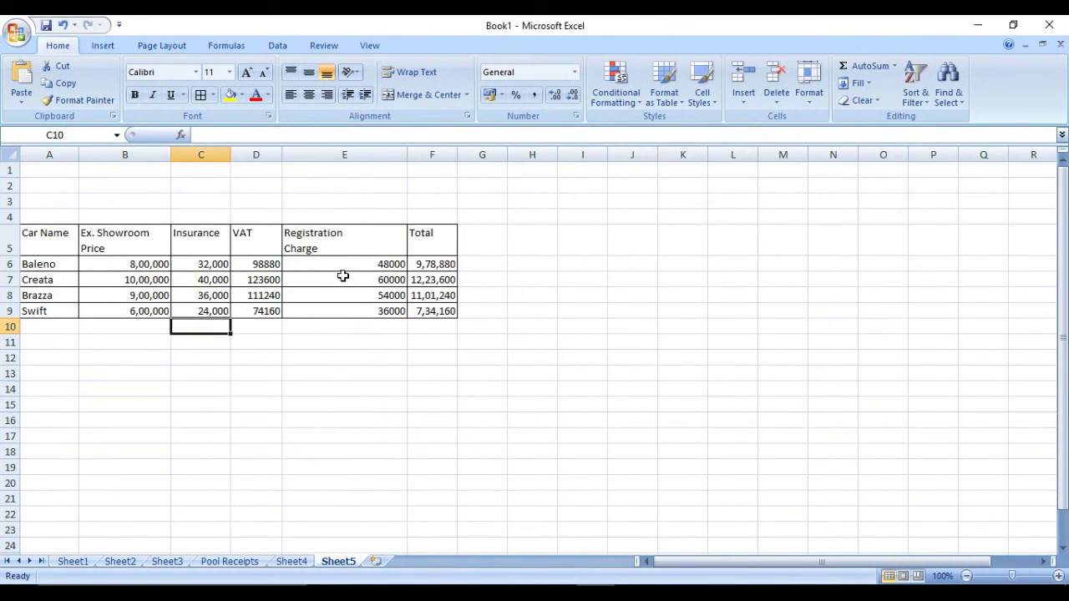
{"action": "left_click", "coordinate": [268, 330]}
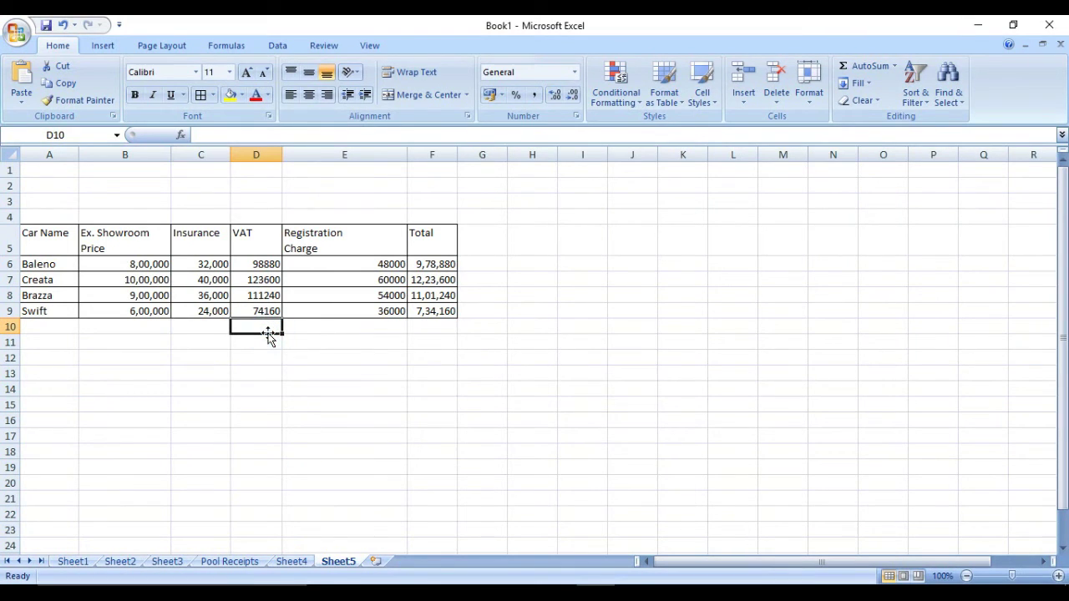
{"action": "type", "text": "Tota"}
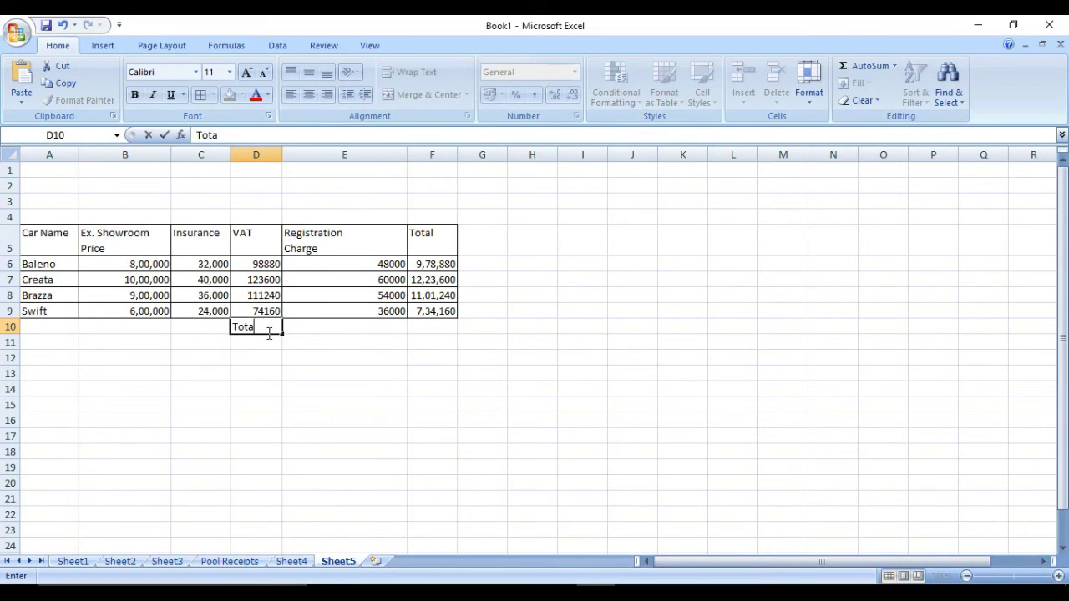
{"action": "type", "text": "l Regis"}
{"action": "key", "text": "BackSpace"}
{"action": "key", "text": "BackSpace"}
{"action": "key", "text": "BackSpace"}
{"action": "type", "text": "egistration Charge"}
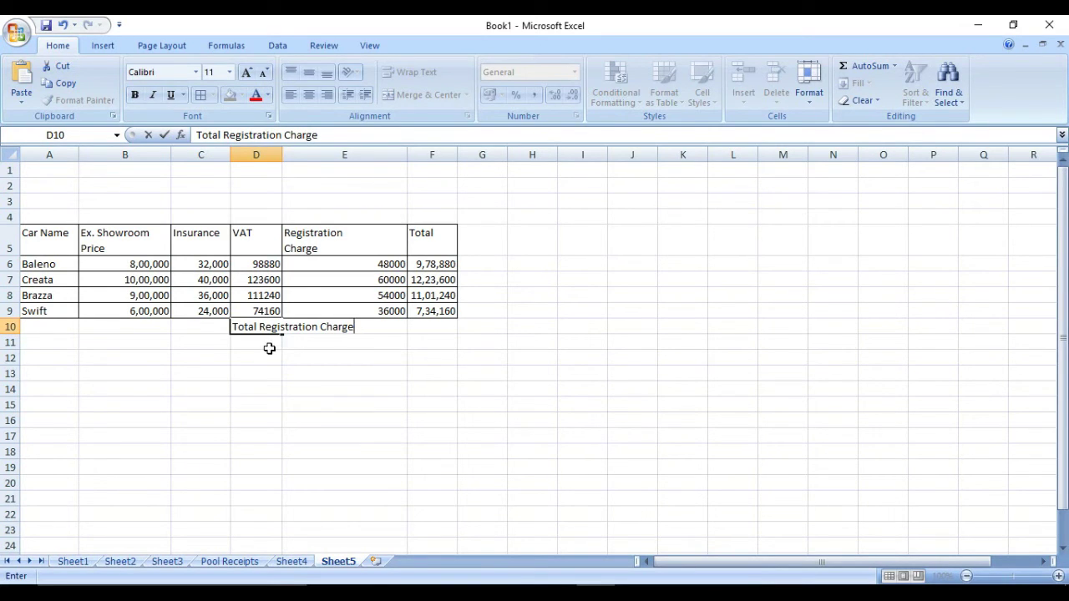
{"action": "key", "text": "Return"}
{"action": "left_click", "coordinate": [279, 326]}
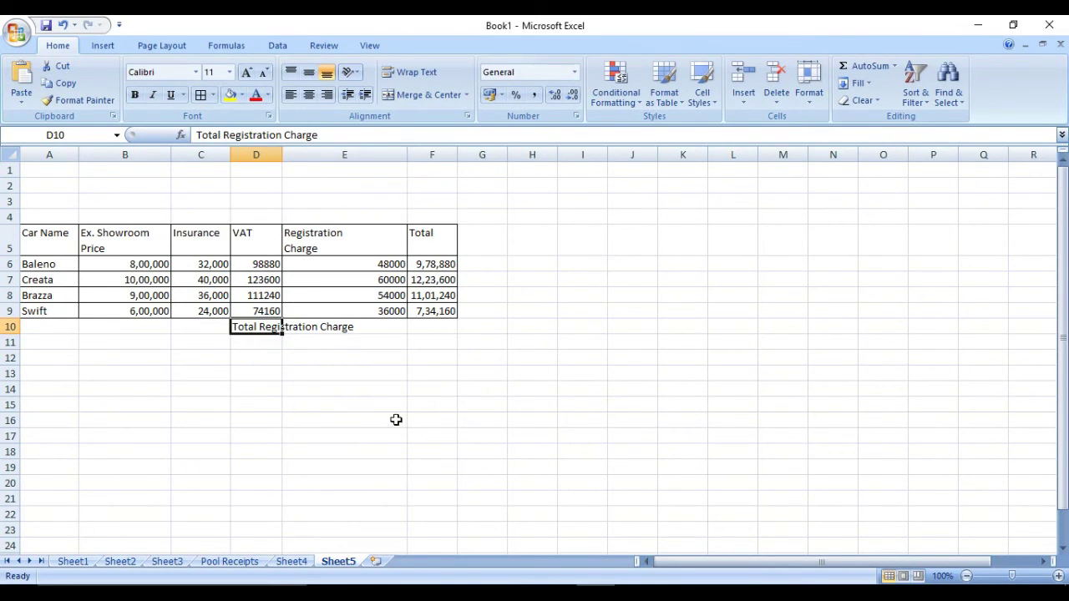
Break the D10 label onto a new line before Charge and widen column D so Total Registration fits on one line
{"action": "left_click", "coordinate": [320, 332]}
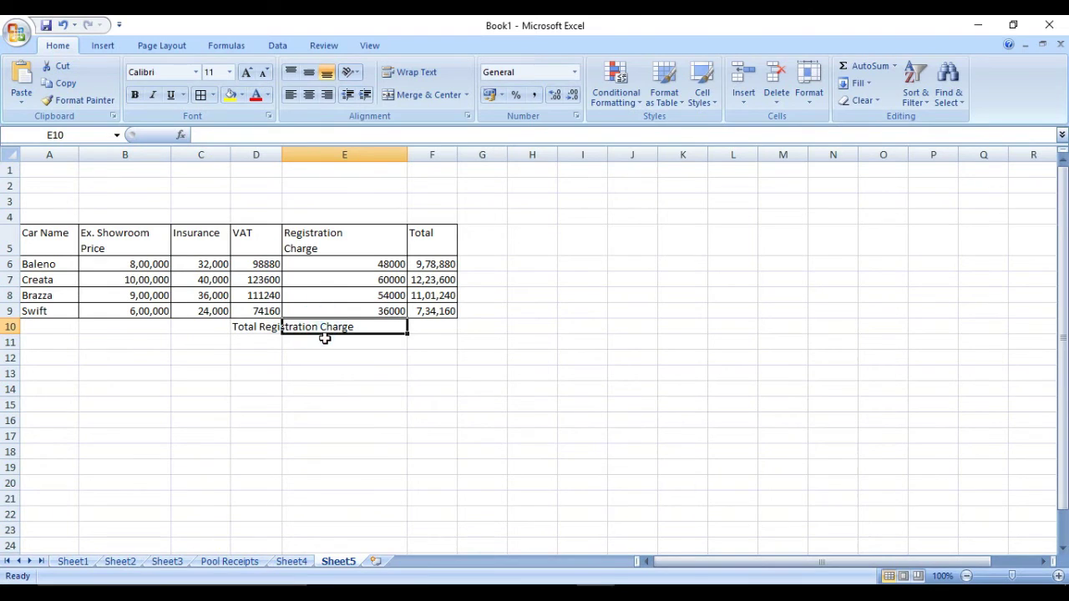
{"action": "left_click", "coordinate": [263, 330]}
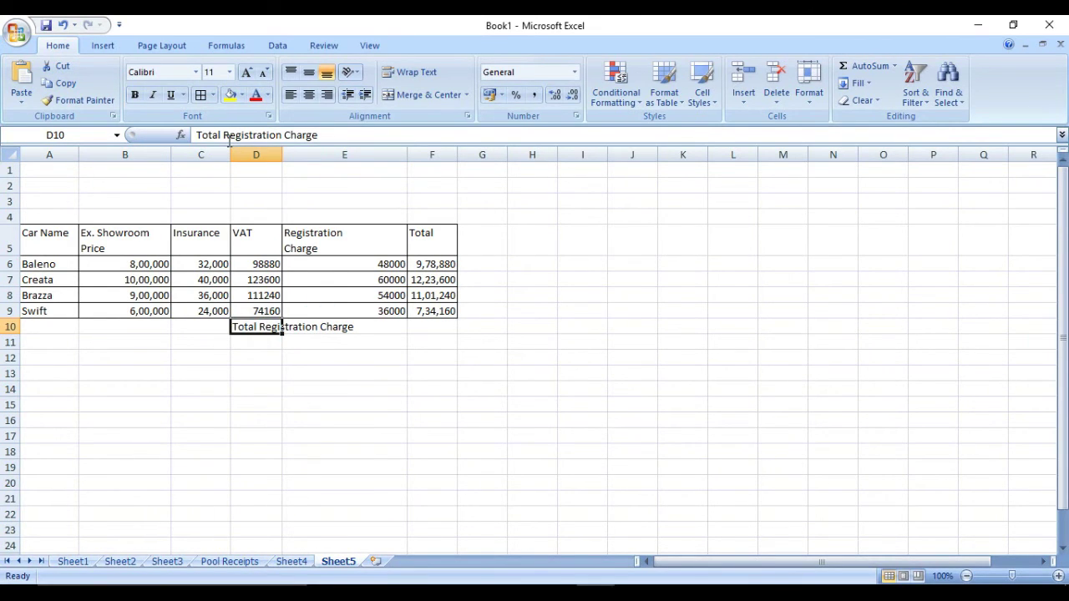
{"action": "left_click", "coordinate": [284, 134]}
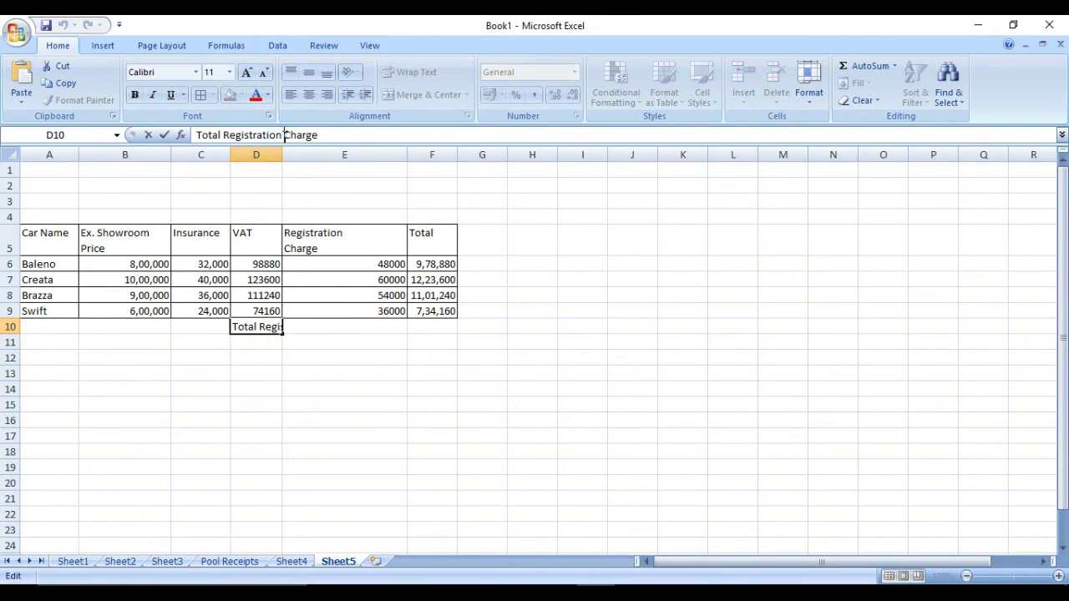
{"action": "key", "text": "BackSpace"}
{"action": "key", "text": "BackSpace"}
{"action": "key", "text": "BackSpace"}
{"action": "key", "text": "BackSpace"}
{"action": "key", "text": "BackSpace"}
{"action": "key", "text": "BackSpace"}
{"action": "key", "text": "BackSpace"}
{"action": "key", "text": "BackSpace"}
{"action": "key", "text": "BackSpace"}
{"action": "key", "text": "BackSpace"}
{"action": "key", "text": "BackSpace"}
{"action": "key", "text": "BackSpace"}
{"action": "key", "text": "BackSpace"}
{"action": "key", "text": "BackSpace"}
{"action": "key", "text": "BackSpace"}
{"action": "key", "text": "BackSpace"}
{"action": "key", "text": "BackSpace"}
{"action": "key", "text": "BackSpace"}
{"action": "key", "text": "BackSpace"}
{"action": "left_click", "coordinate": [338, 389]}
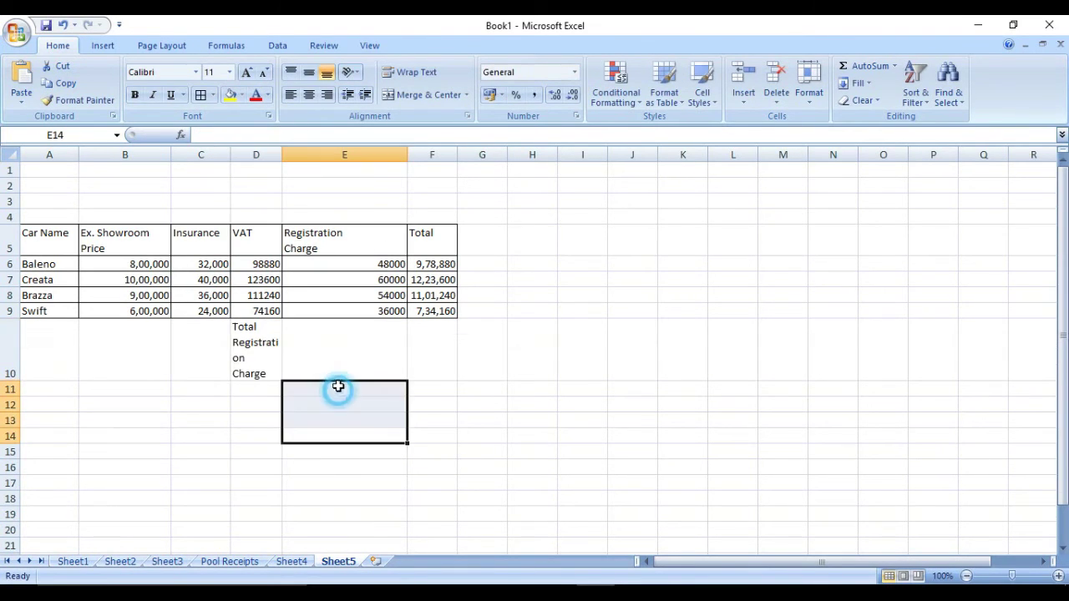
{"action": "left_click_drag", "start_coordinate": [282, 154], "coordinate": [332, 155]}
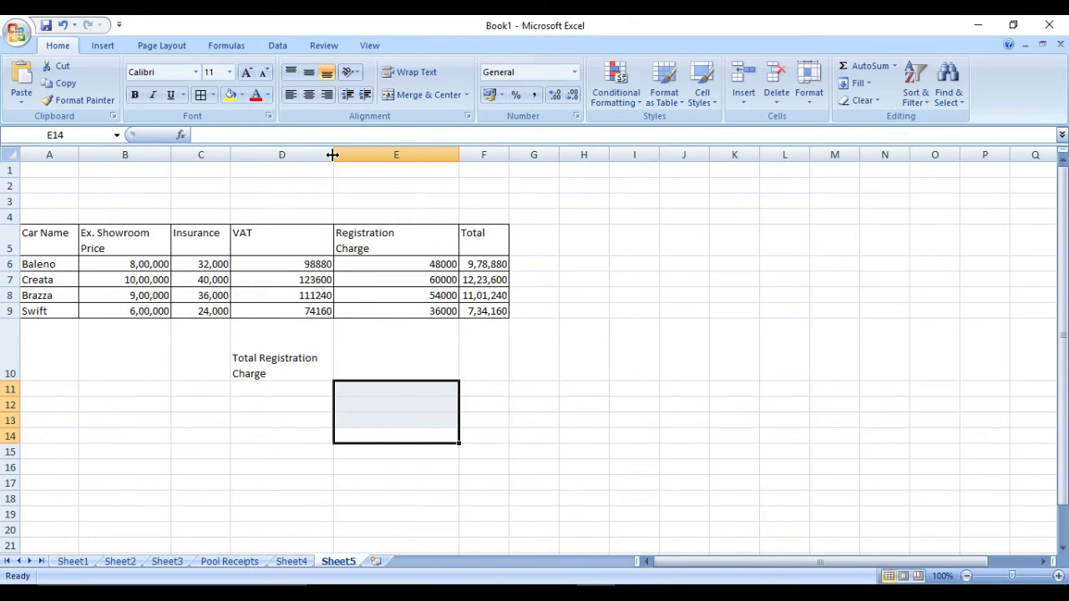
Add up the registration charges in E10 with =SUM(E6:E9)
{"action": "left_click", "coordinate": [353, 354]}
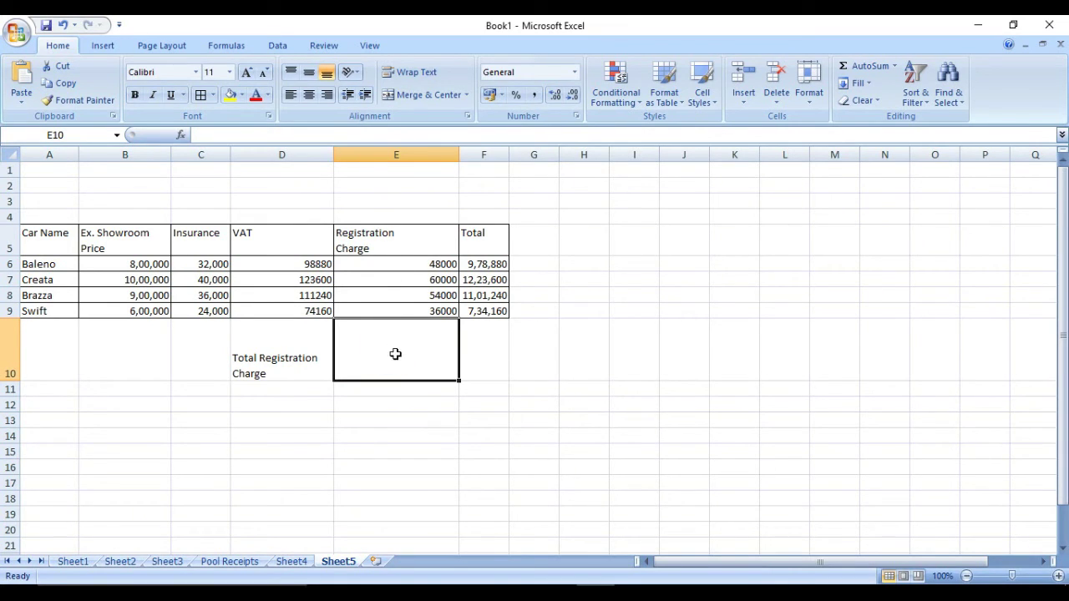
{"action": "left_click", "coordinate": [294, 128]}
{"action": "type", "text": "=sum"}
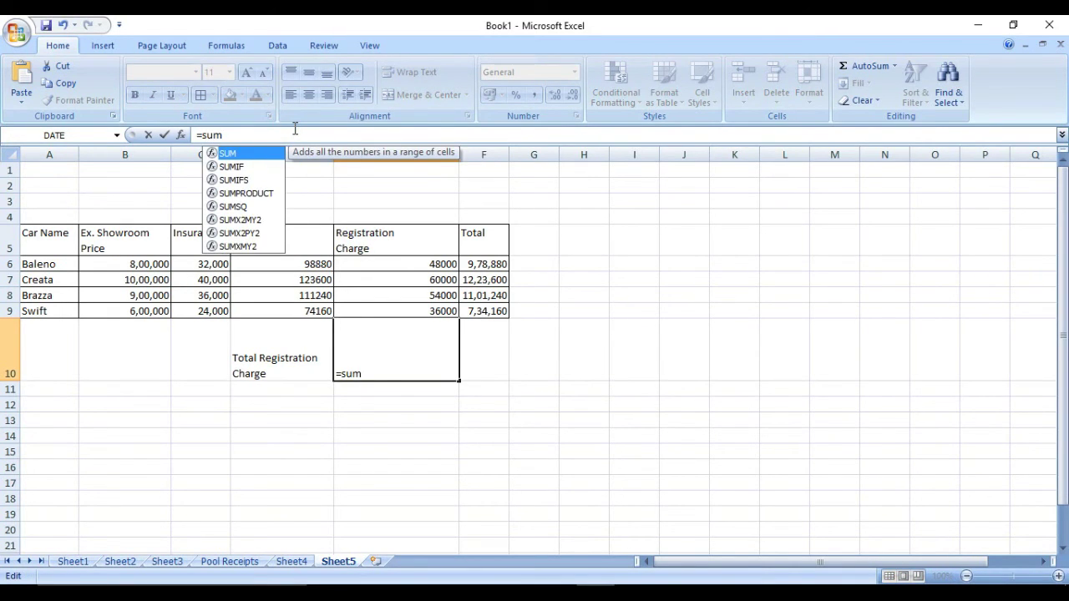
{"action": "type", "text": "("}
{"action": "left_click_drag", "start_coordinate": [437, 265], "coordinate": [439, 312]}
{"action": "type", "text": ")"}
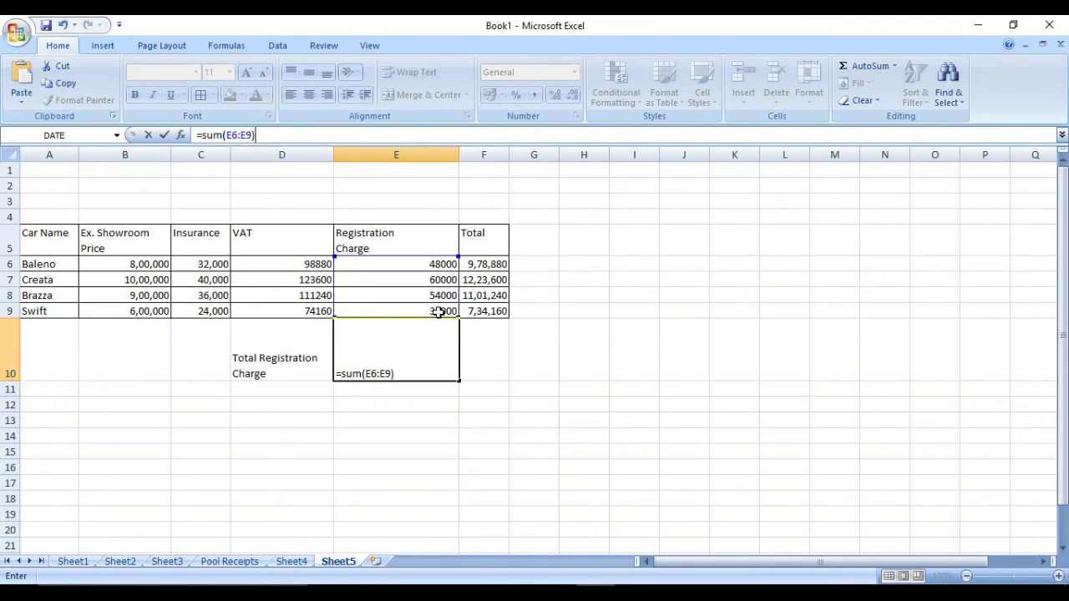
{"action": "key", "text": "Return"}
{"action": "left_click", "coordinate": [494, 355]}
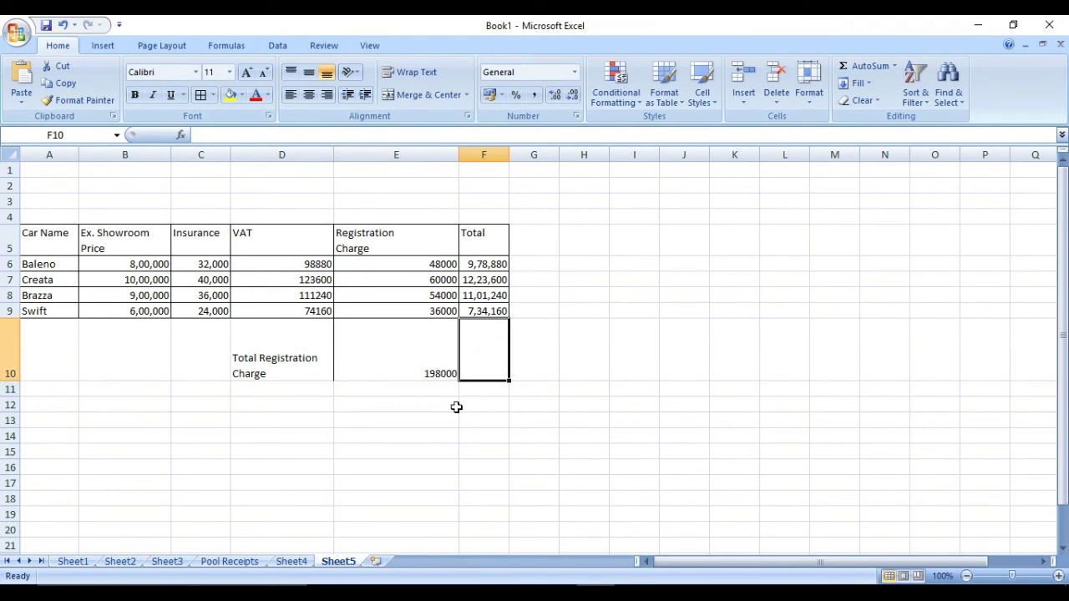
Apply All Borders to the extended car price table A5:F10
{"action": "left_click", "coordinate": [410, 434]}
{"action": "left_click_drag", "start_coordinate": [39, 239], "coordinate": [485, 373]}
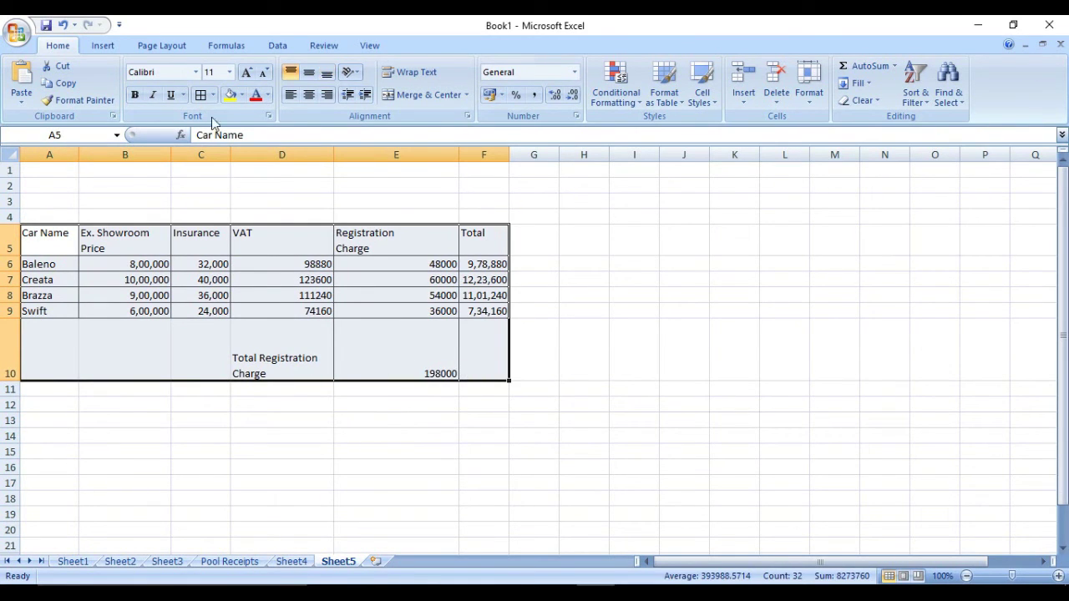
{"action": "left_click", "coordinate": [201, 94]}
{"action": "left_click", "coordinate": [563, 363]}
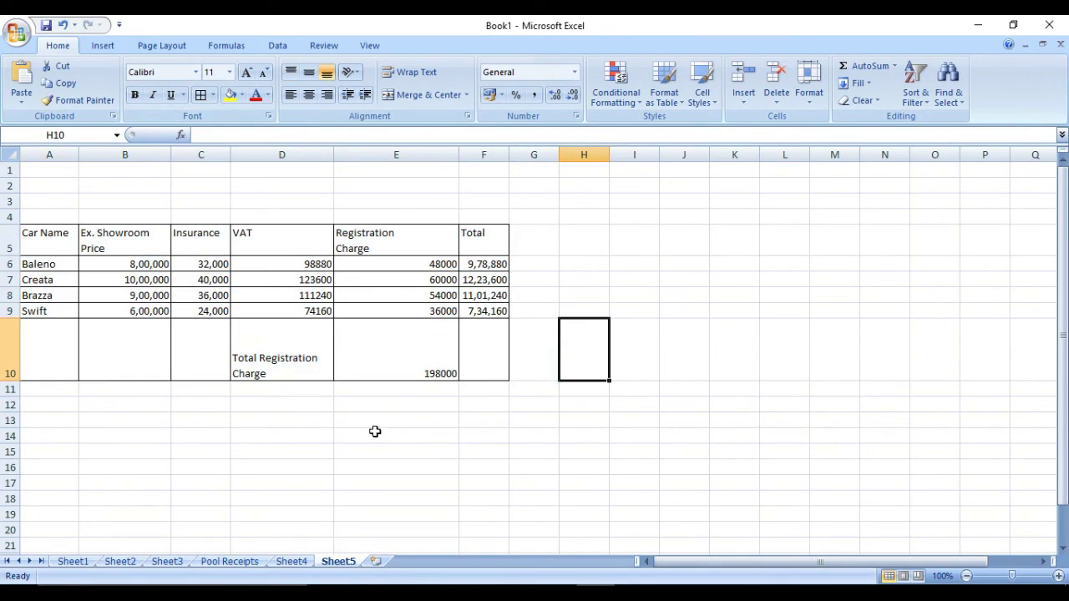
Top-align the Total Registration Charge label in D10 and reduce row 10's height to fit its two lines
{"action": "left_click", "coordinate": [267, 366]}
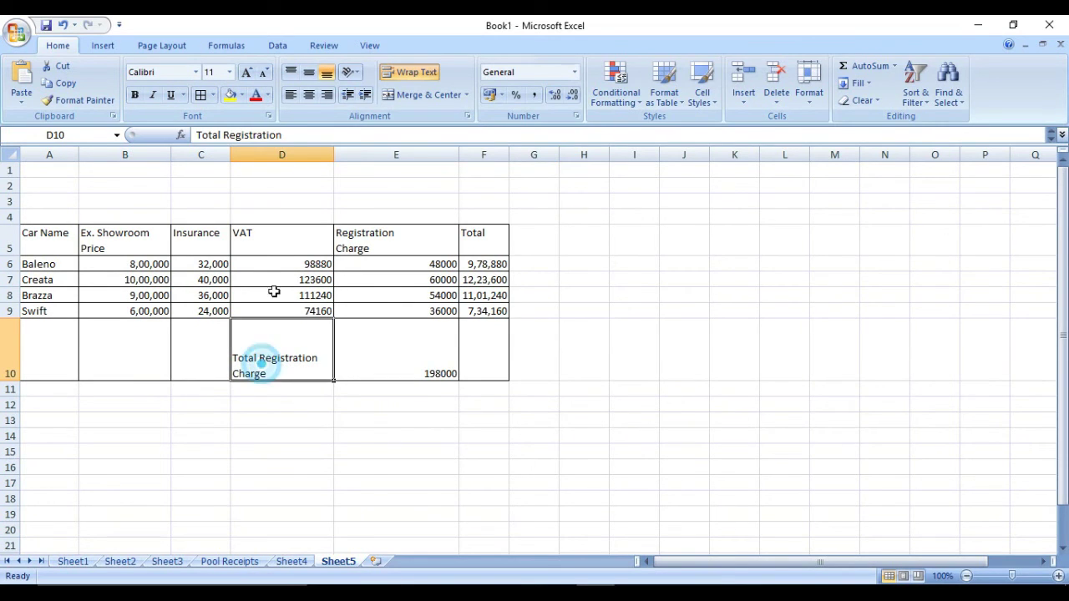
{"action": "left_click", "coordinate": [291, 73]}
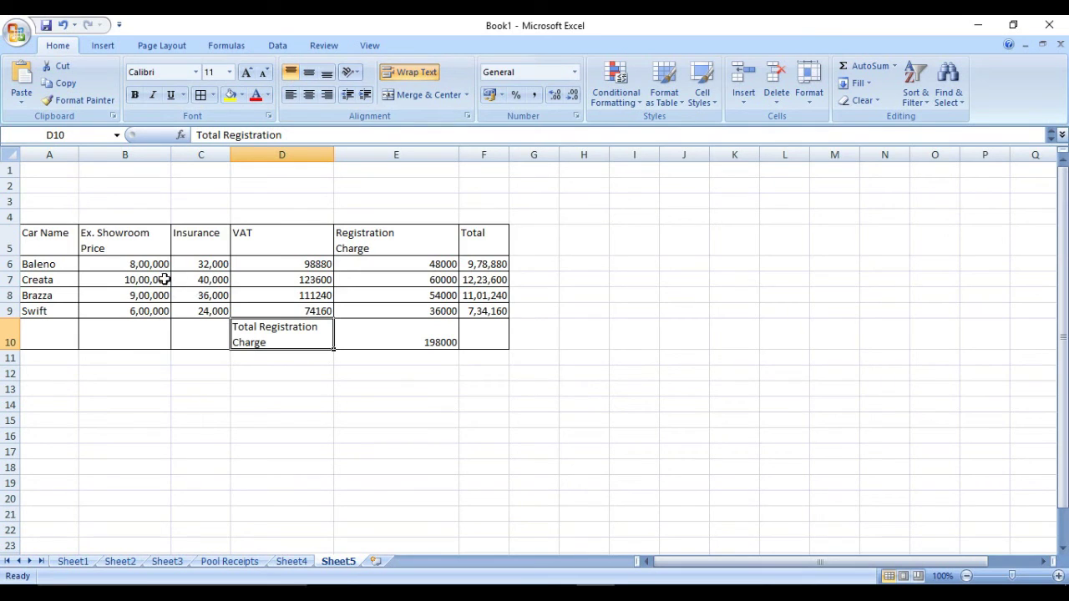
{"action": "left_click", "coordinate": [604, 589]}
Centre the contents of the table body A6:F10 horizontally
{"action": "left_click_drag", "start_coordinate": [62, 264], "coordinate": [471, 330]}
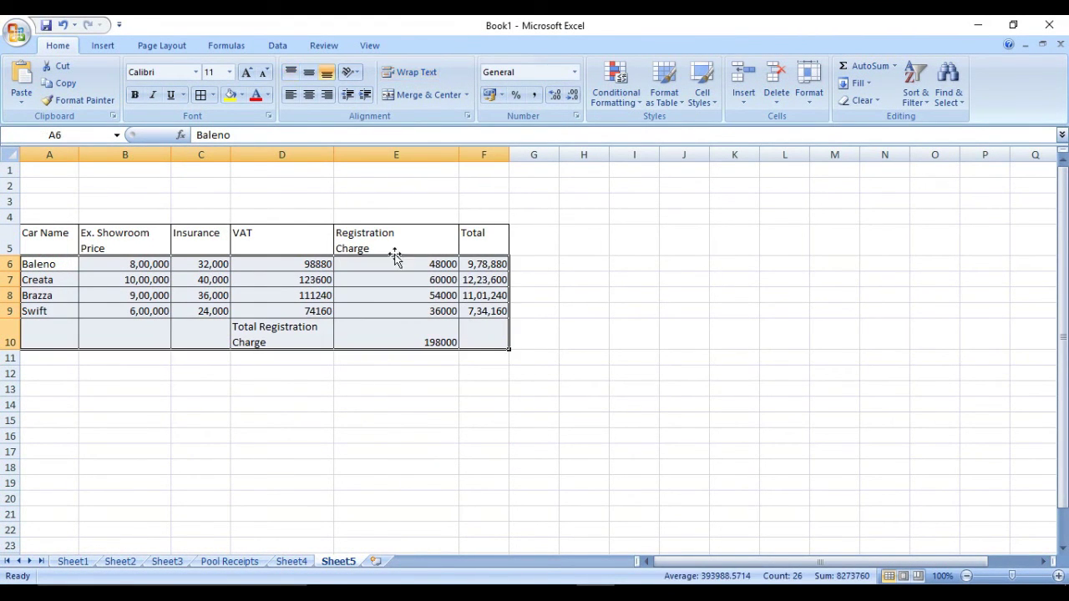
{"action": "left_click", "coordinate": [311, 98]}
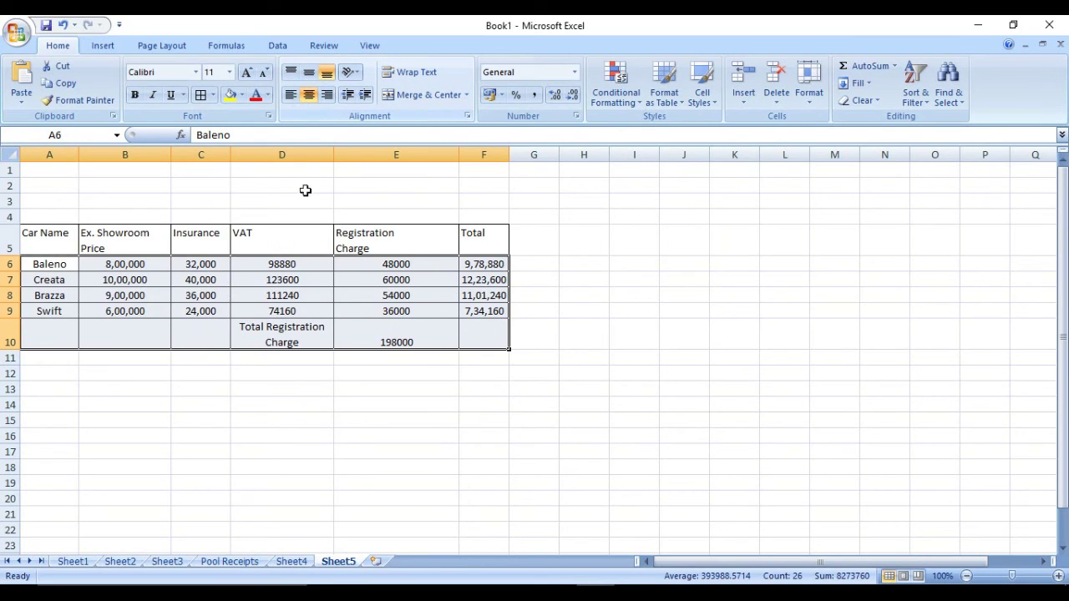
{"action": "left_click", "coordinate": [321, 296]}
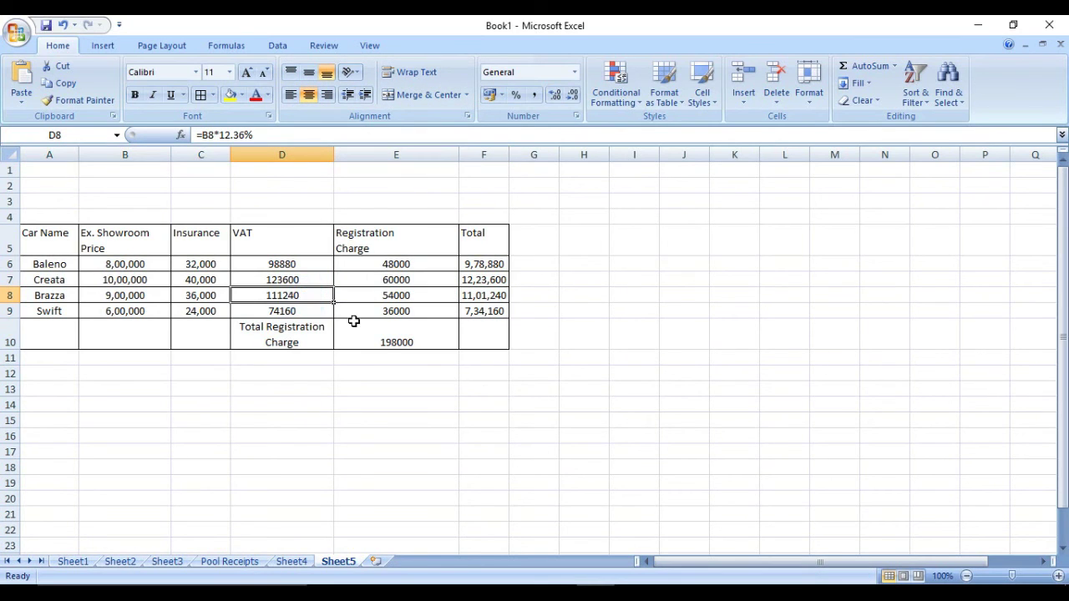
{"action": "left_click", "coordinate": [259, 373]}
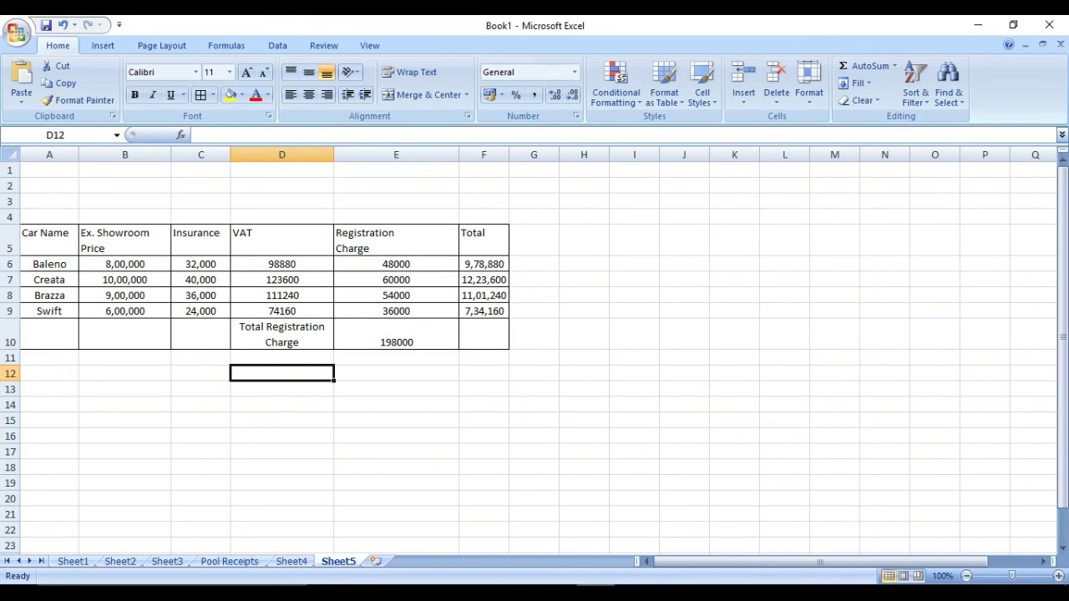
Check the Word table once more, then top-align and horizontally centre the headings in A5:F5 of the Excel sheet
{"action": "key", "text": "alt+Tab"}
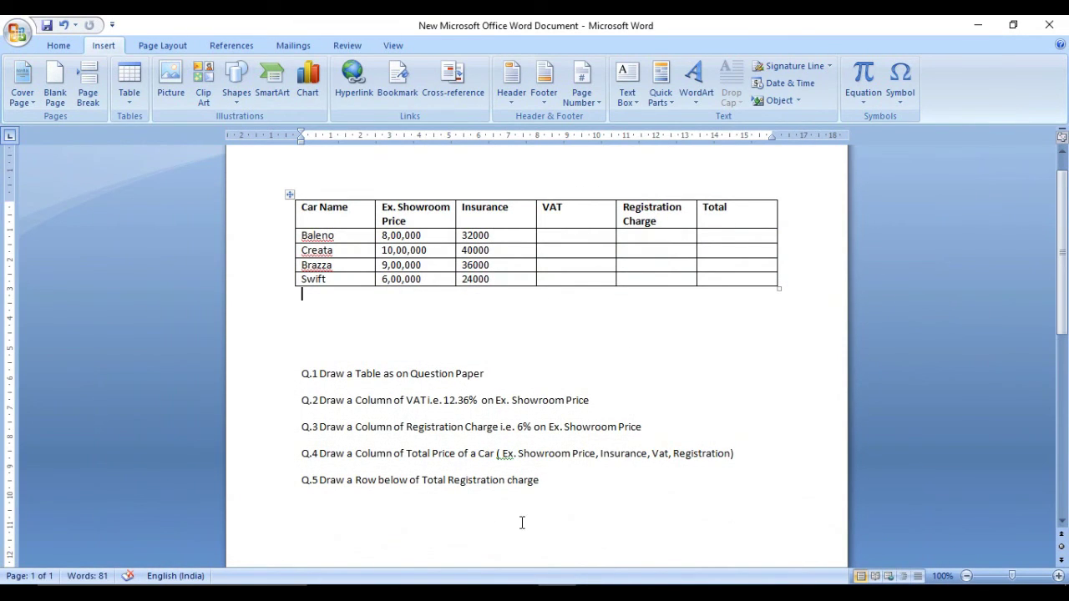
{"action": "key", "text": "alt+Tab"}
{"action": "left_click_drag", "start_coordinate": [470, 241], "coordinate": [67, 245]}
{"action": "left_click", "coordinate": [291, 72]}
{"action": "left_click", "coordinate": [309, 95]}
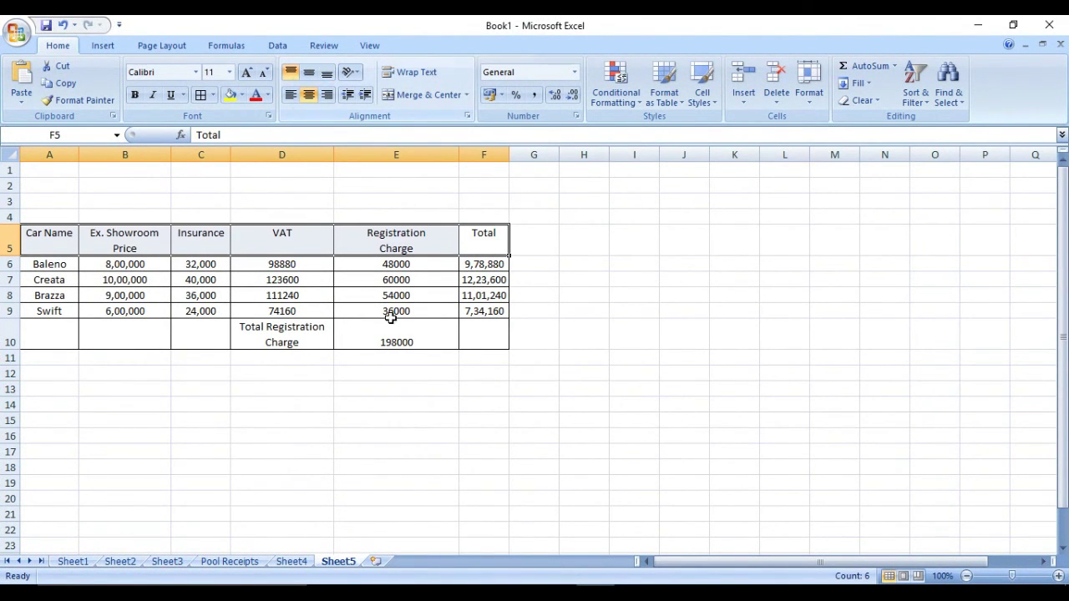
{"action": "left_click", "coordinate": [481, 387]}
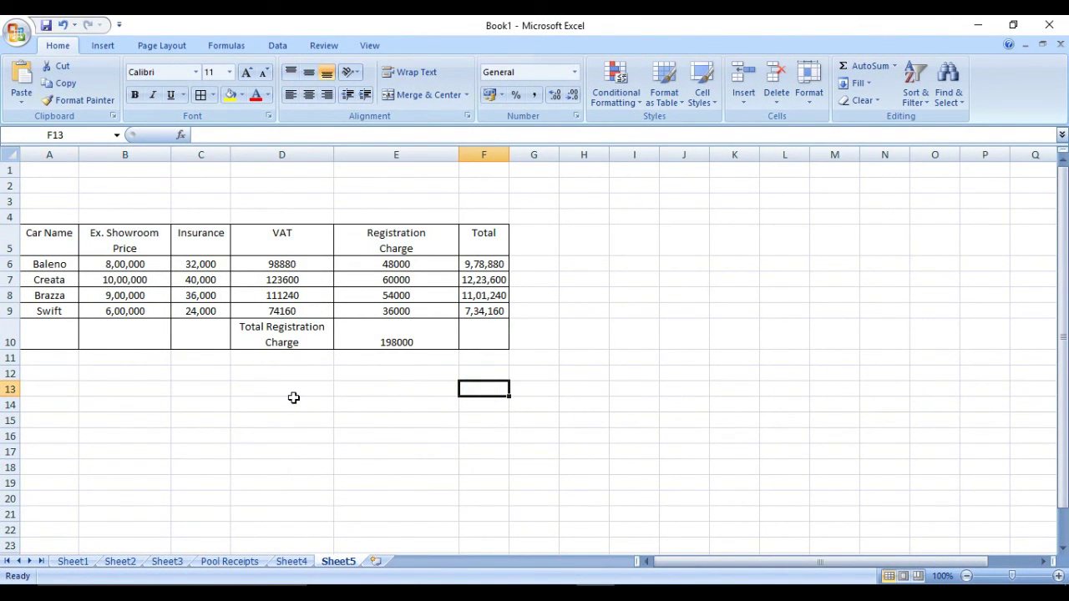